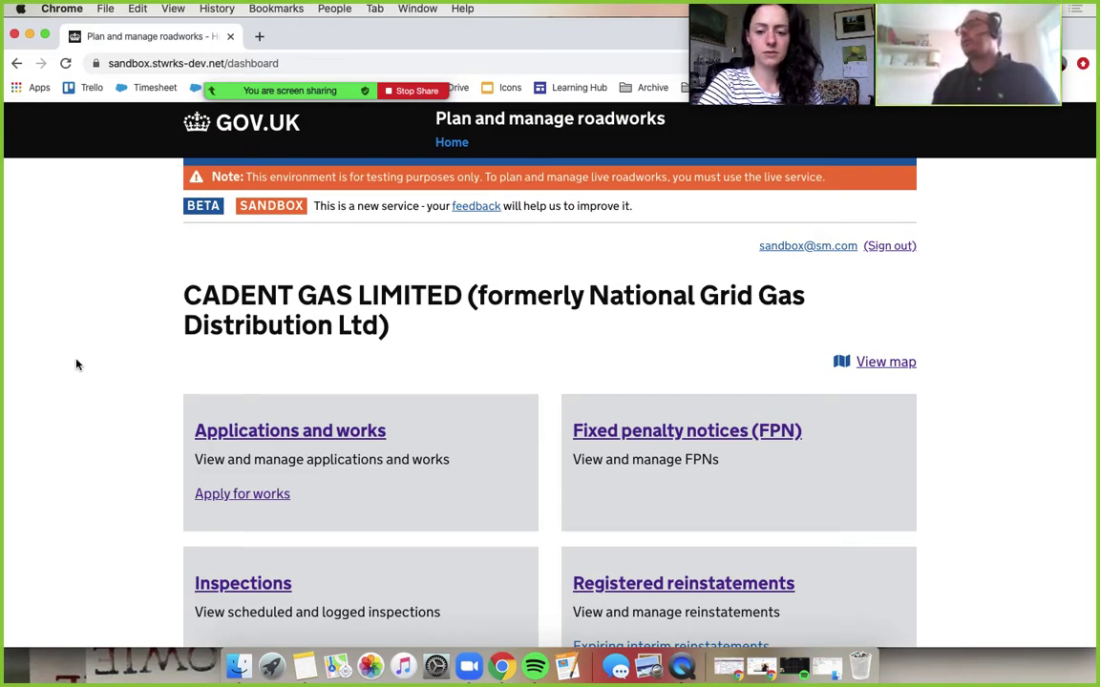
- Go from the dashboard to the unfiltered Applications and works list
left_click(303, 439)
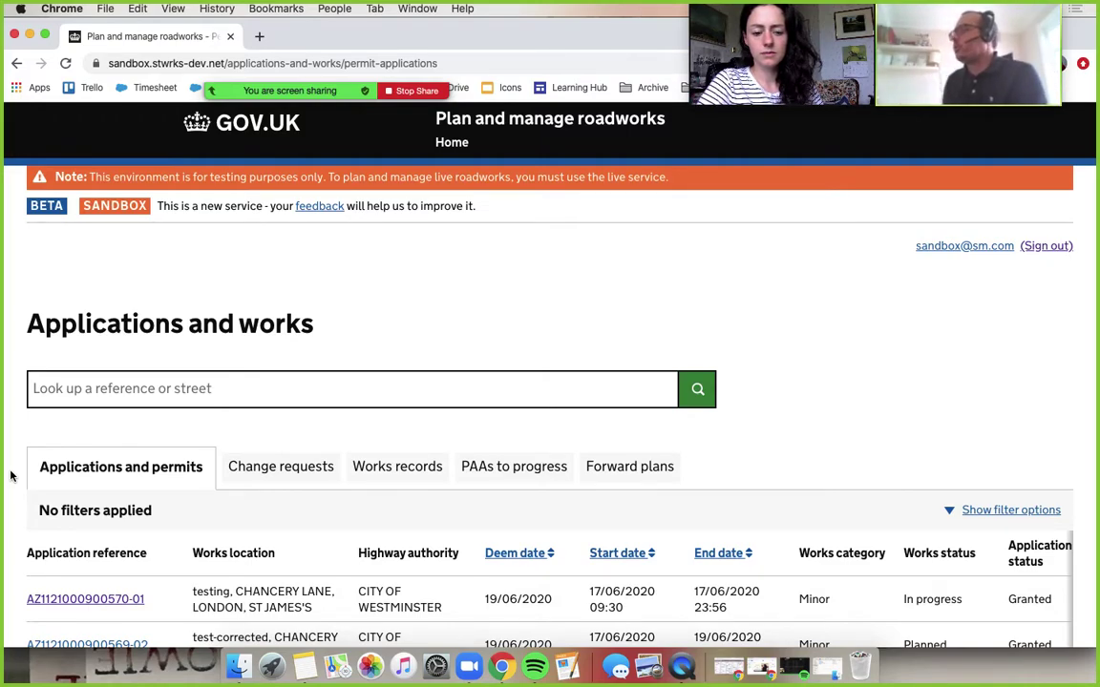
scroll(12, 475, "down", 3)
scroll(11, 476, "down", 2)
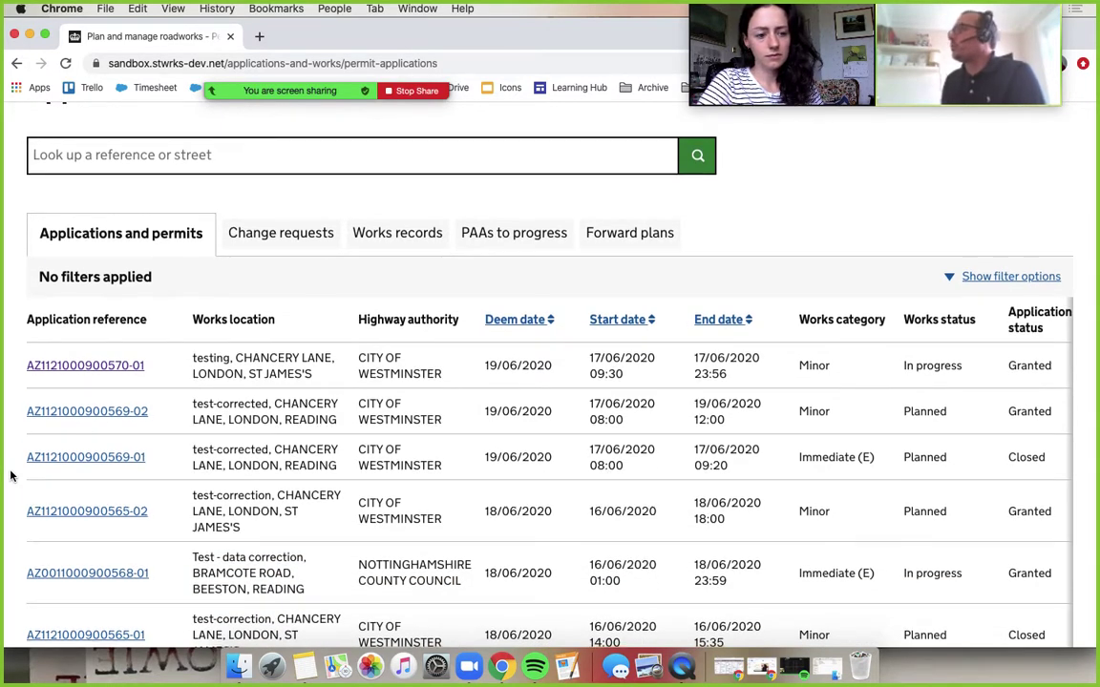
scroll(11, 475, "down", 5)
scroll(11, 476, "down", 2)
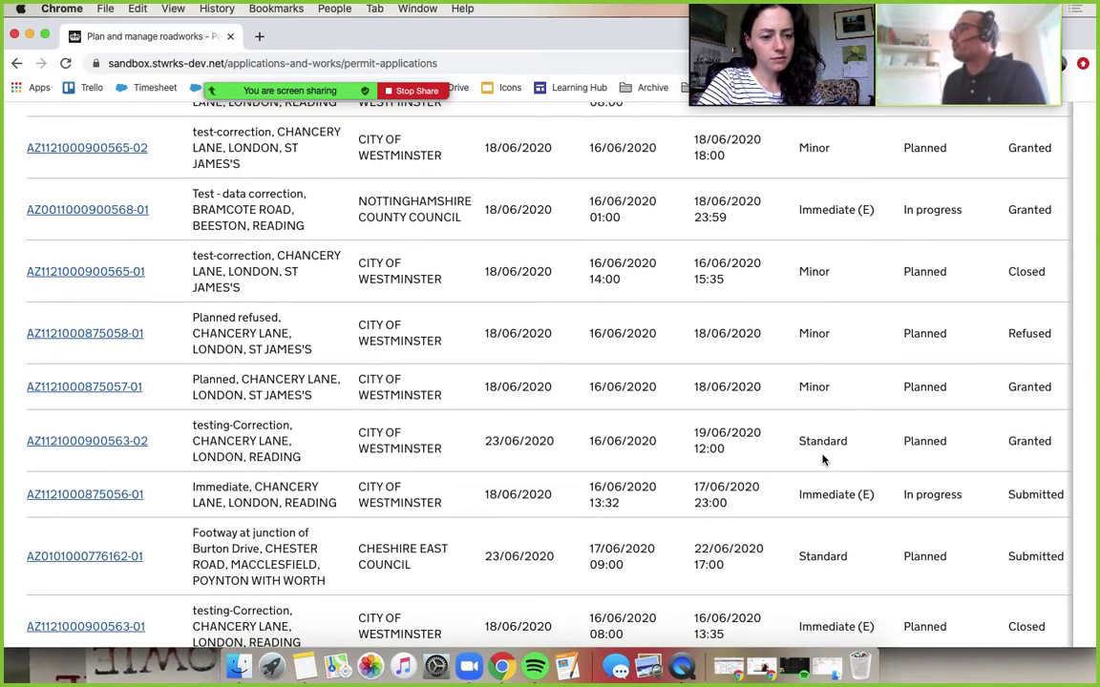
scroll(823, 460, "down", 2)
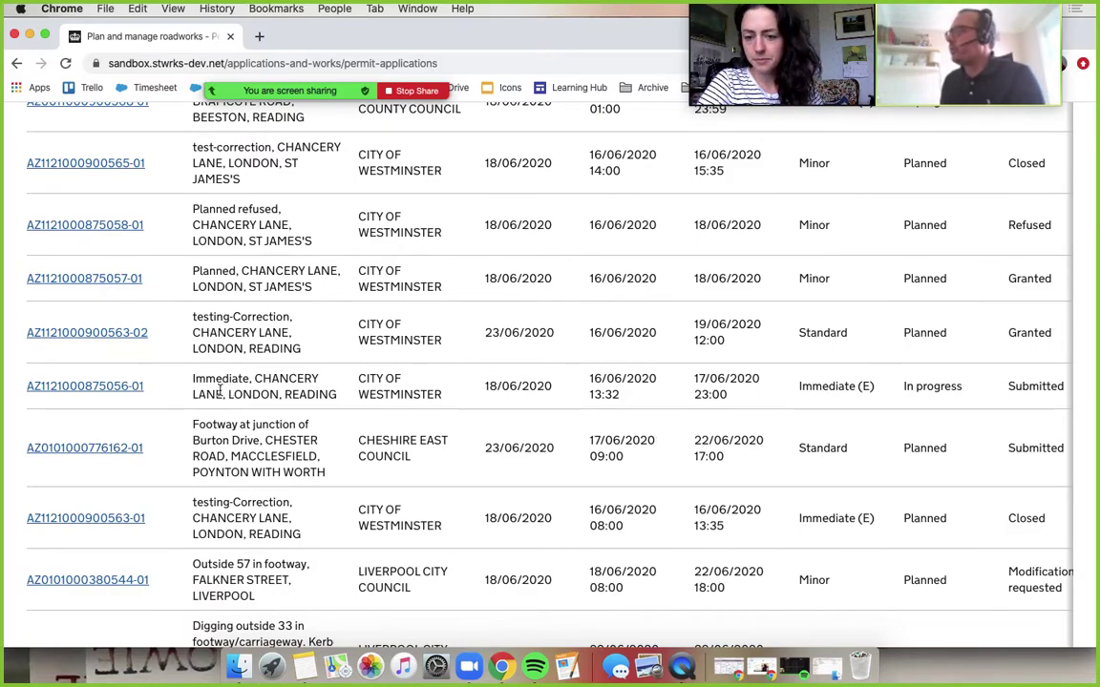
left_click(82, 386)
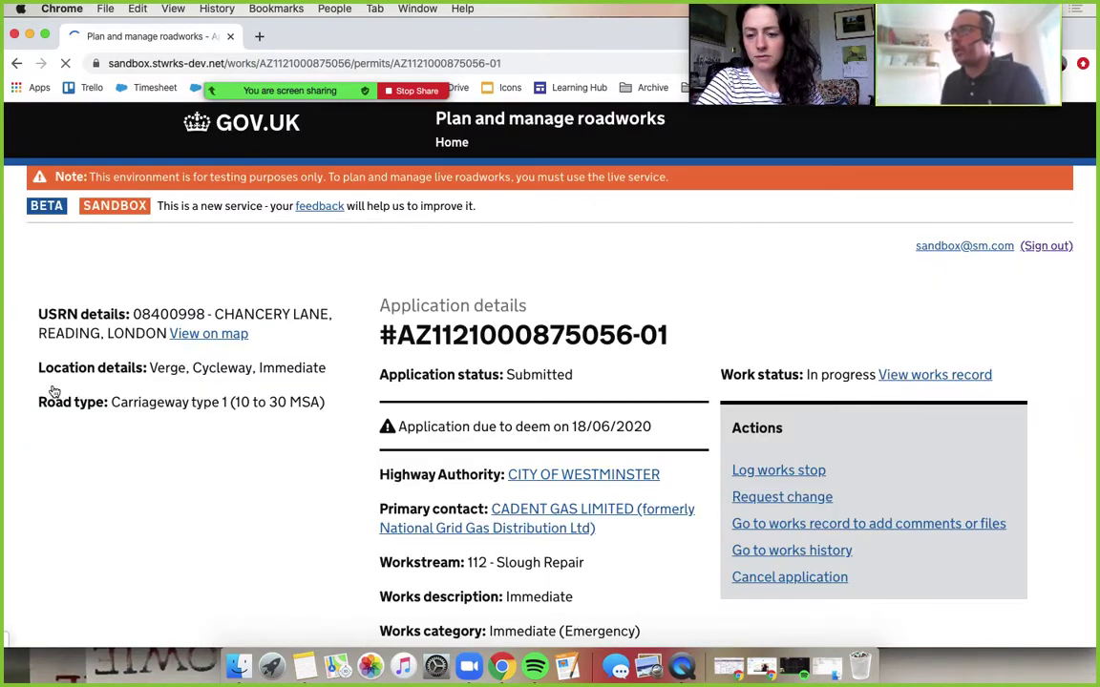
scroll(11, 391, "left", 5)
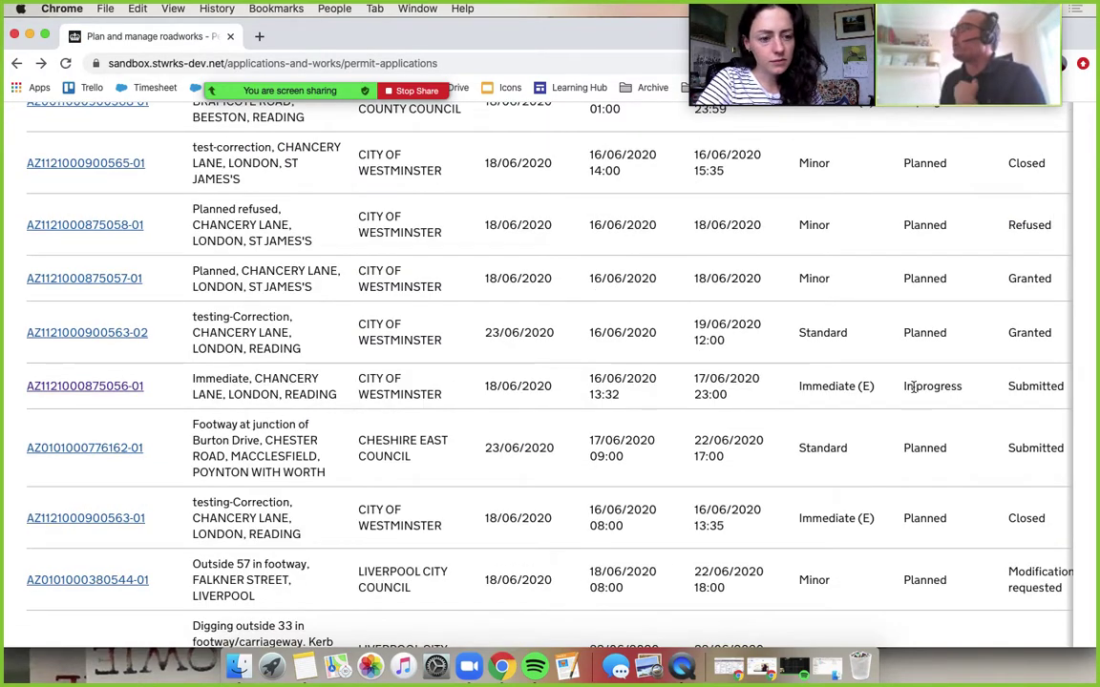
left_click(111, 453)
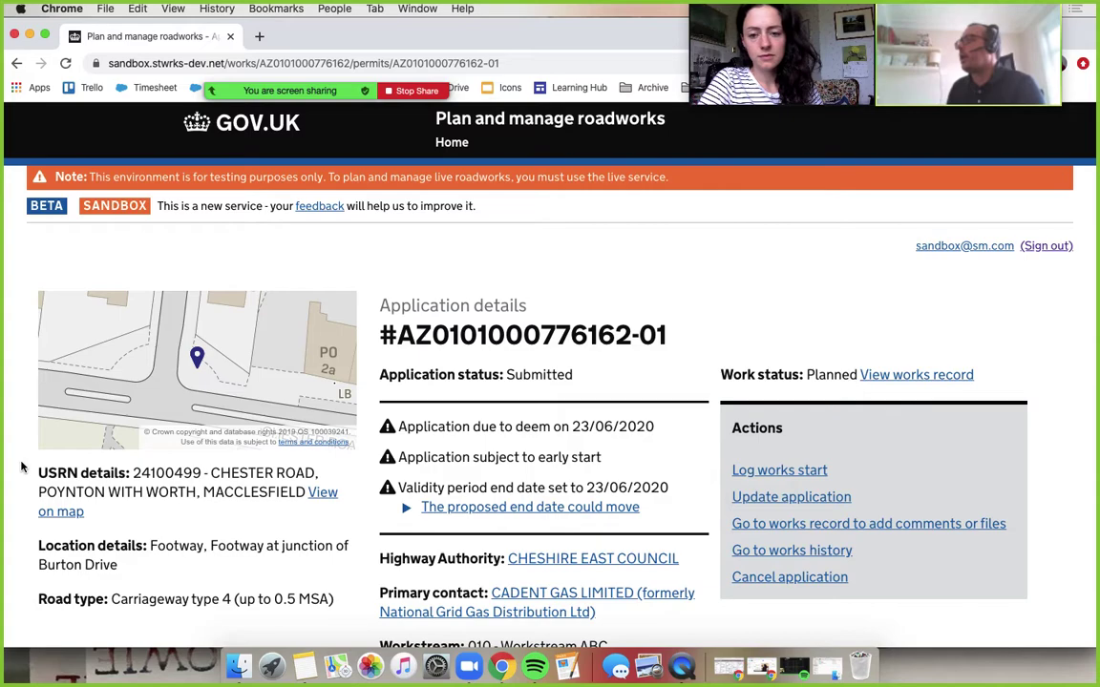
scroll(23, 467, "down", 2)
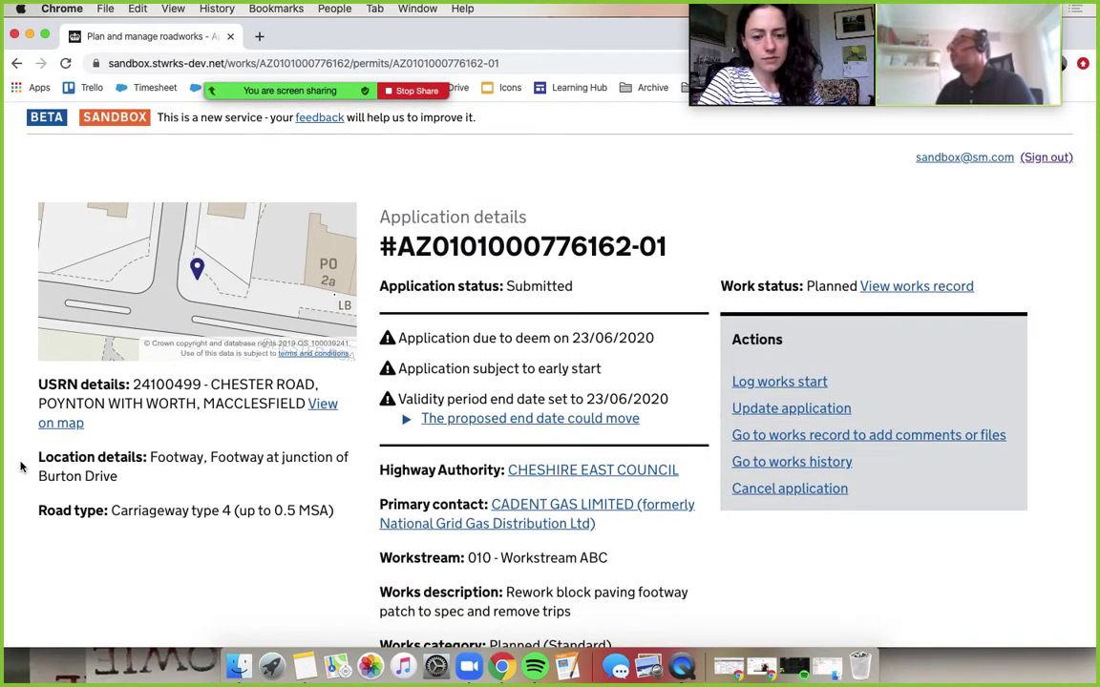
left_click(770, 418)
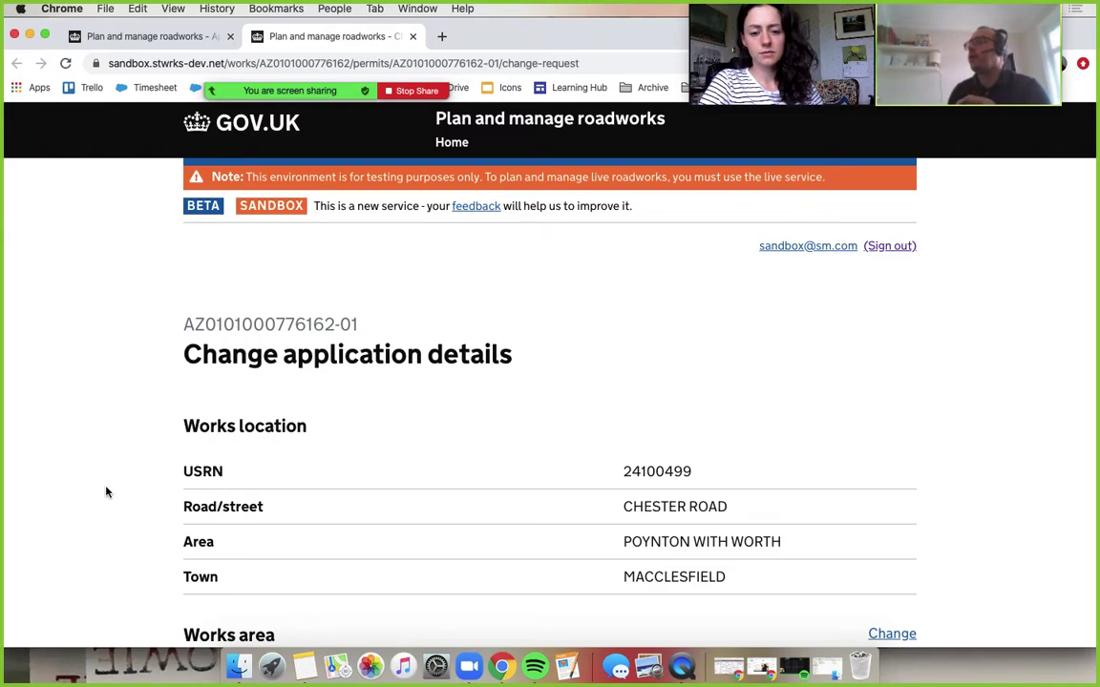
- Scroll the change form to Works timing, currently 17/06/2020 to 22/06/2020
scroll(105, 492, "down", 1)
scroll(106, 492, "down", 1)
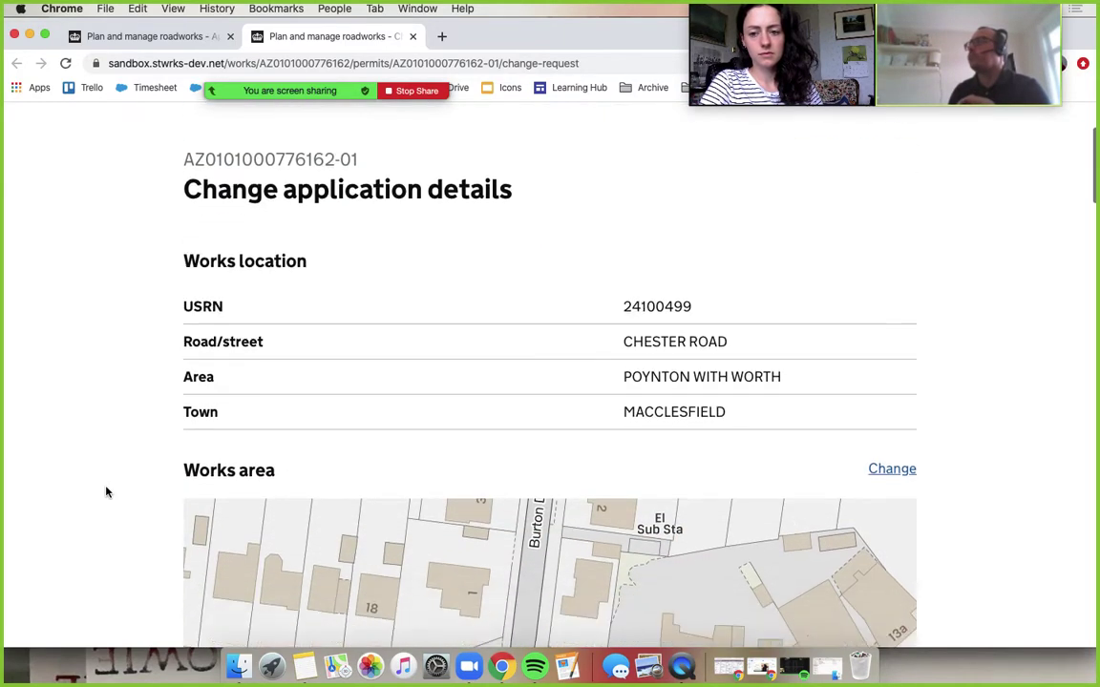
scroll(106, 491, "down", 1)
scroll(106, 491, "down", 1)
scroll(106, 492, "down", 1)
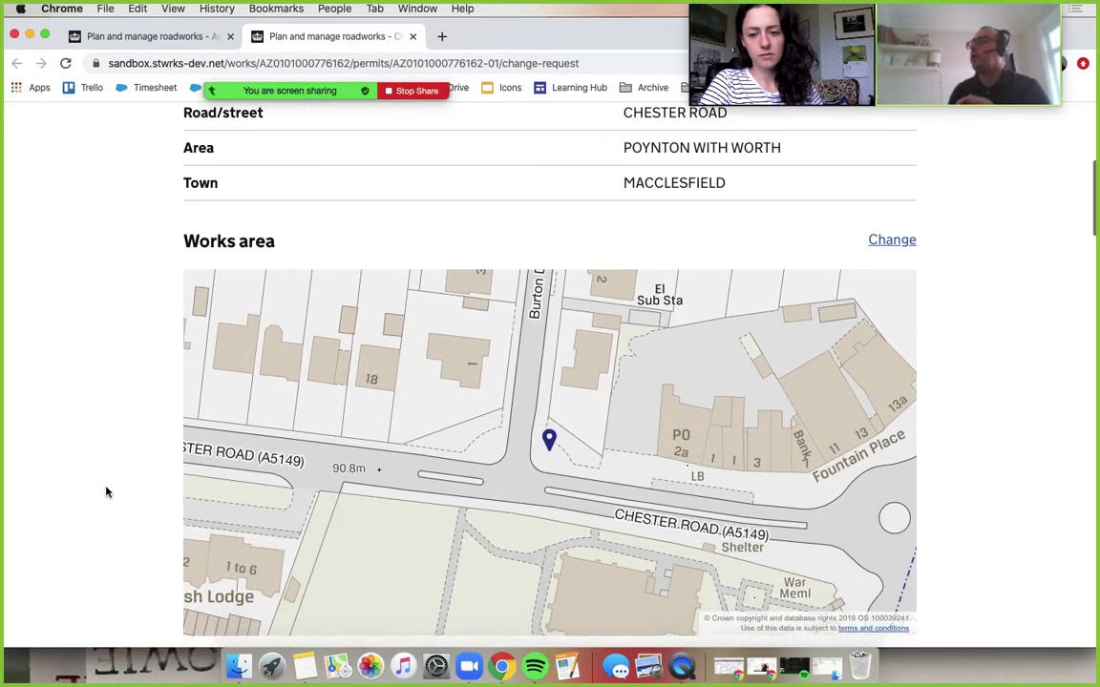
scroll(106, 492, "down", 1)
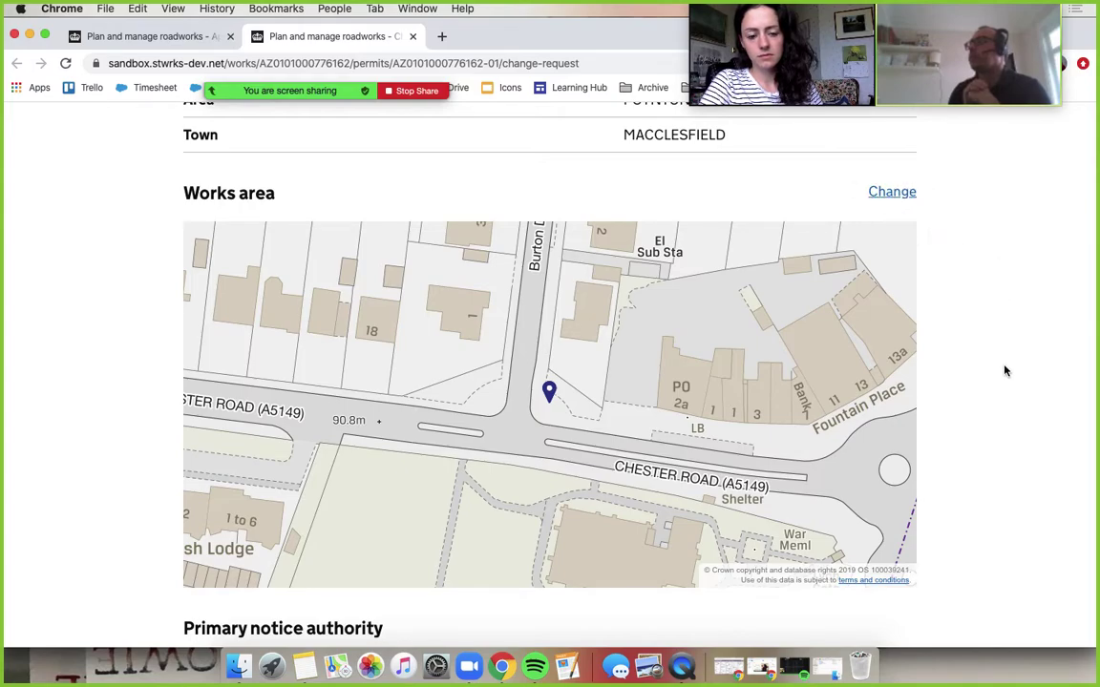
scroll(1006, 350, "down", 1)
scroll(1006, 349, "down", 1)
scroll(1008, 348, "down", 1)
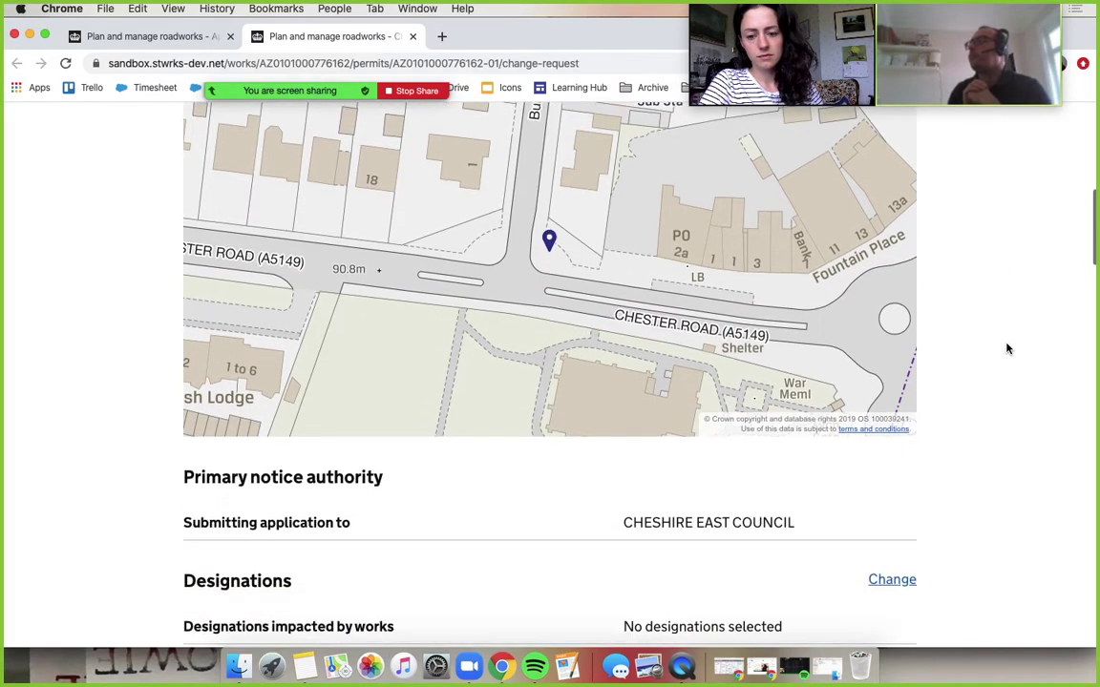
scroll(1006, 349, "down", 1)
scroll(1006, 349, "down", 1)
scroll(1007, 350, "down", 1)
scroll(1006, 349, "down", 1)
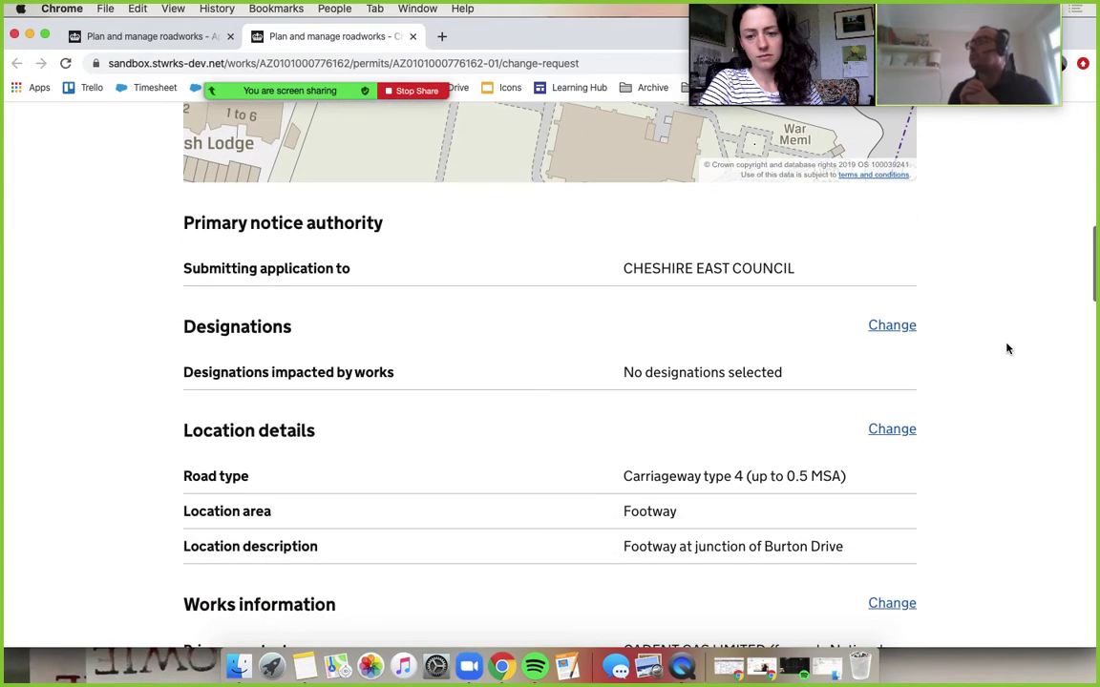
scroll(1006, 349, "down", 2)
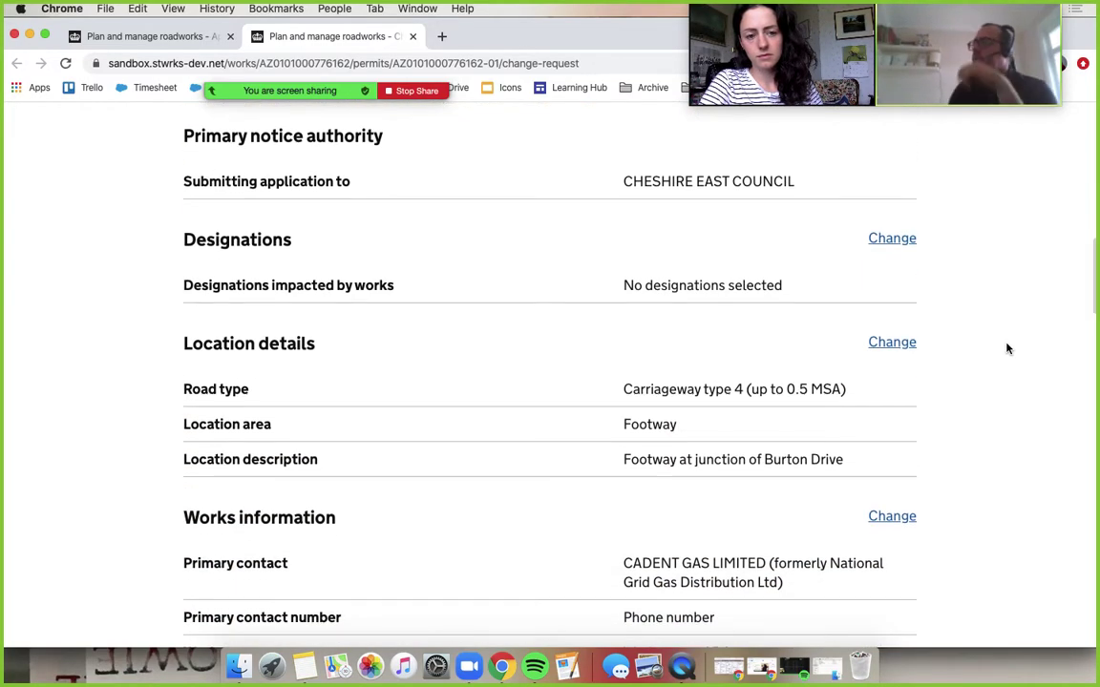
scroll(1007, 350, "down", 1)
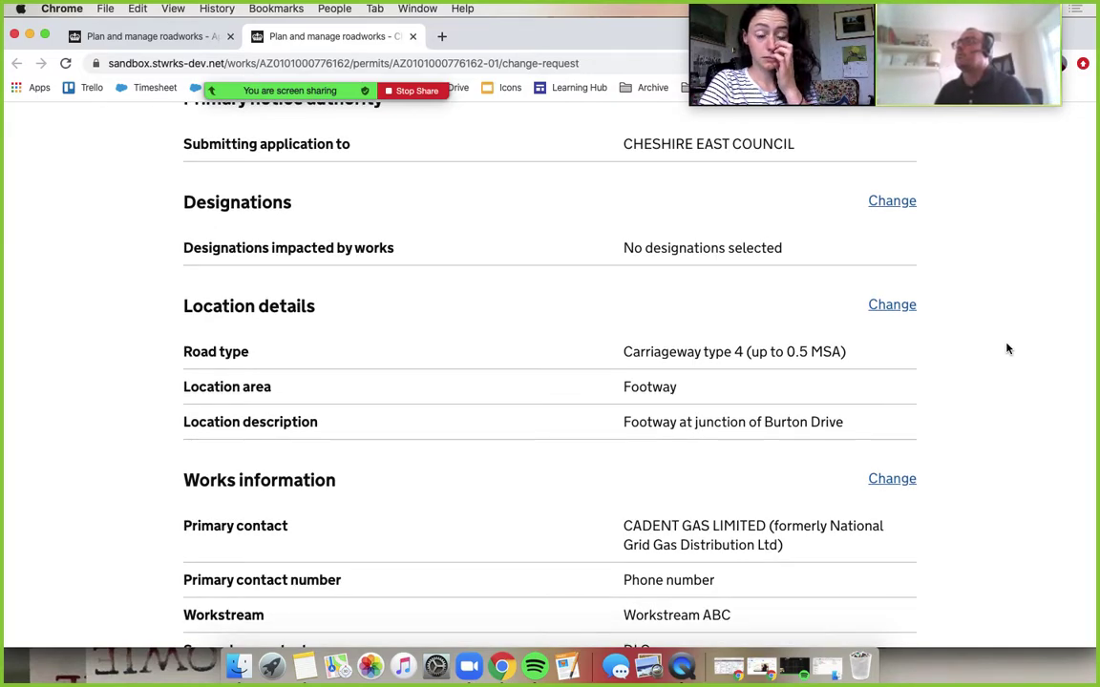
scroll(1007, 349, "down", 2)
scroll(1006, 350, "down", 1)
scroll(1006, 349, "down", 1)
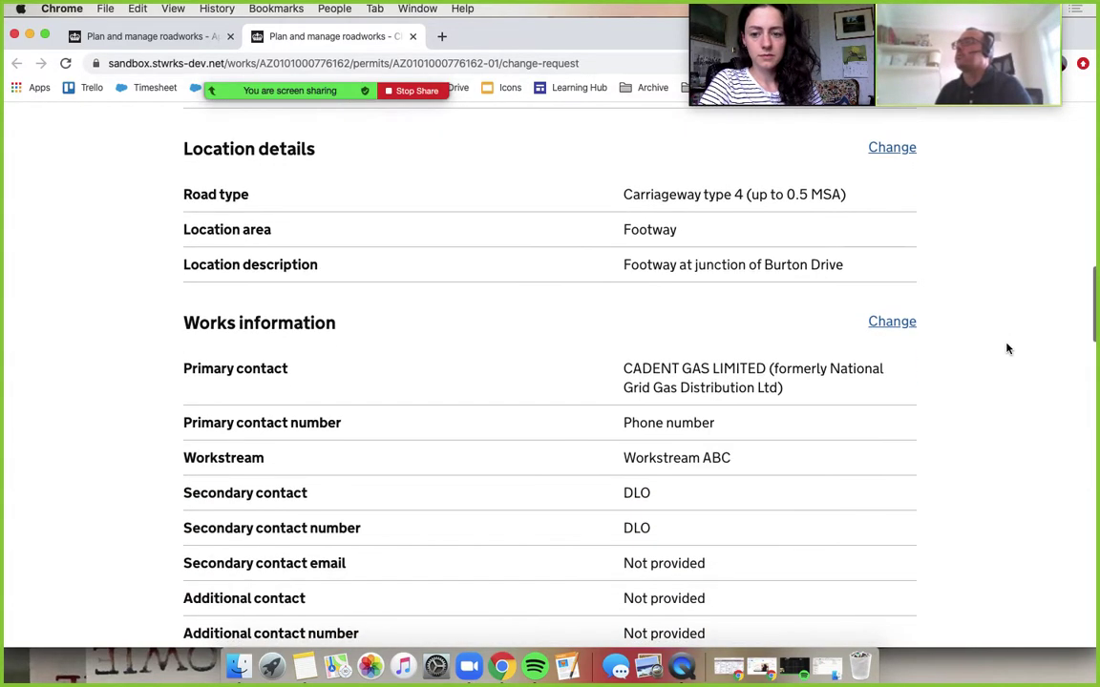
scroll(1006, 349, "down", 2)
scroll(1006, 349, "down", 1)
scroll(1007, 350, "down", 1)
scroll(1006, 350, "down", 1)
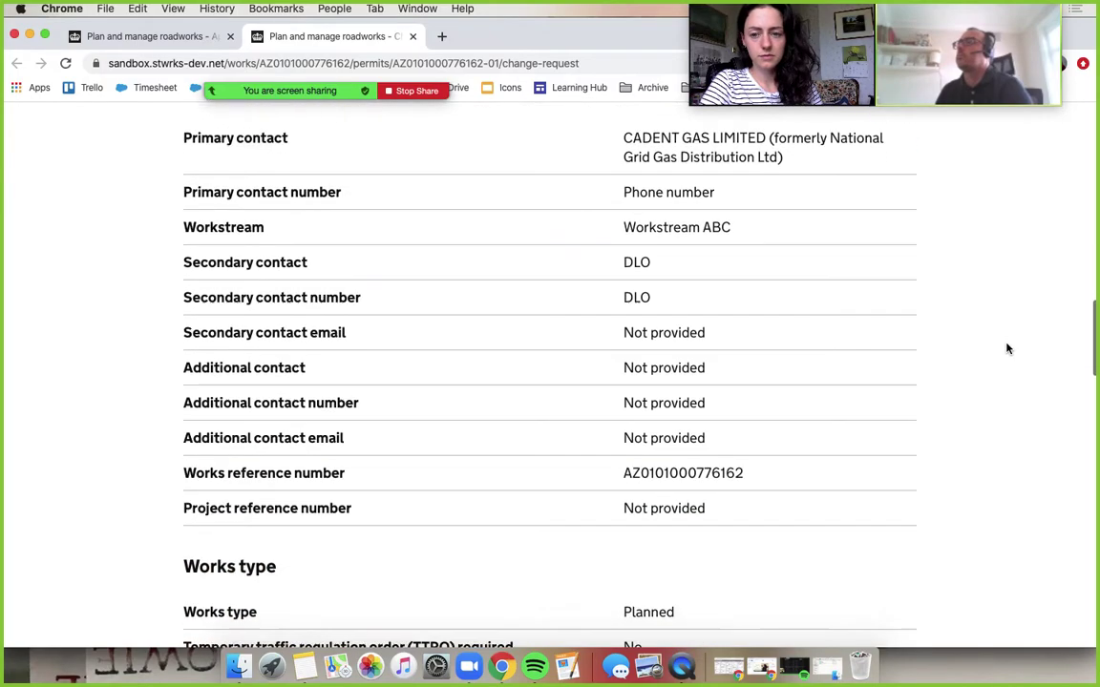
scroll(1006, 350, "down", 1)
scroll(1006, 349, "down", 2)
scroll(1007, 349, "down", 3)
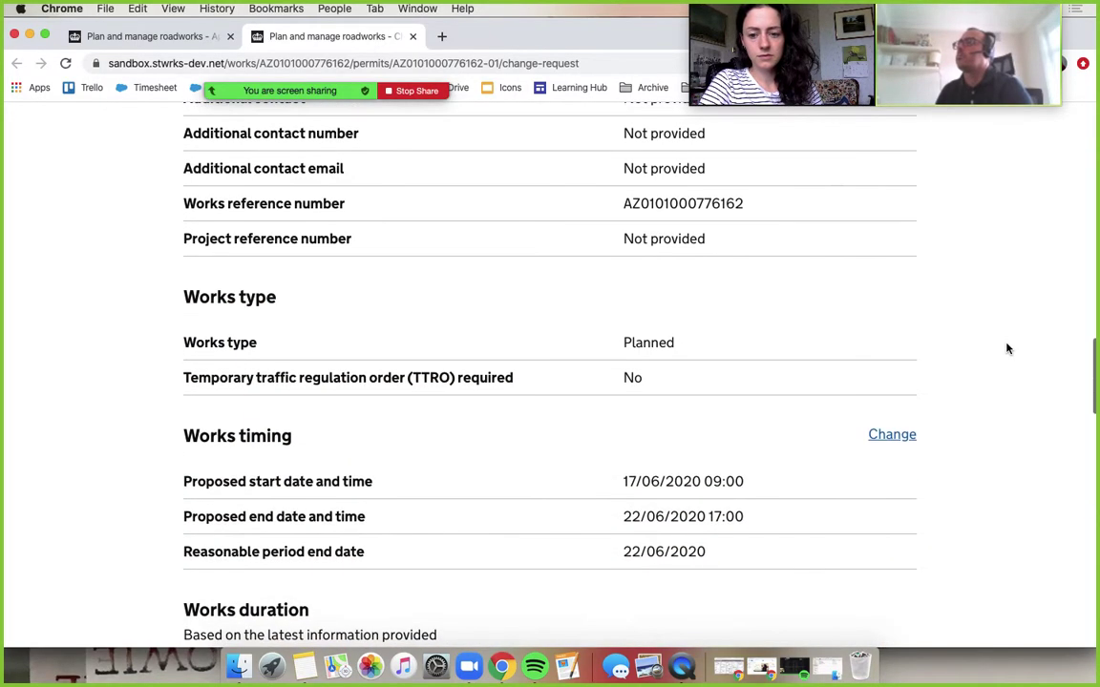
scroll(1006, 349, "down", 3)
scroll(1006, 349, "down", 2)
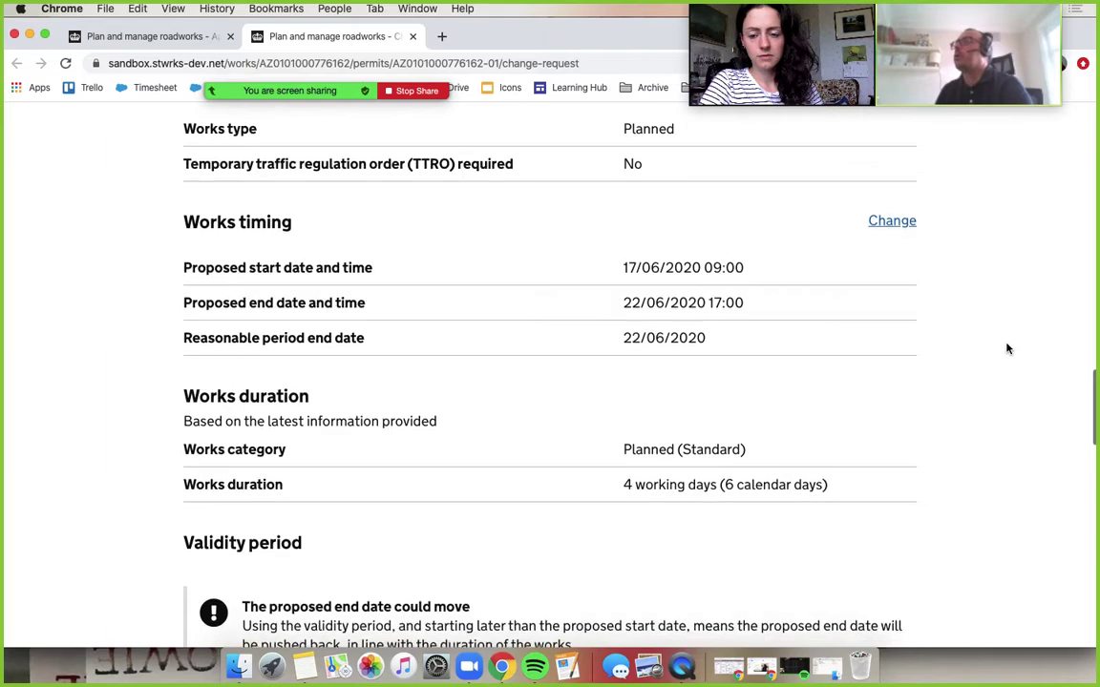
scroll(1006, 350, "down", 1)
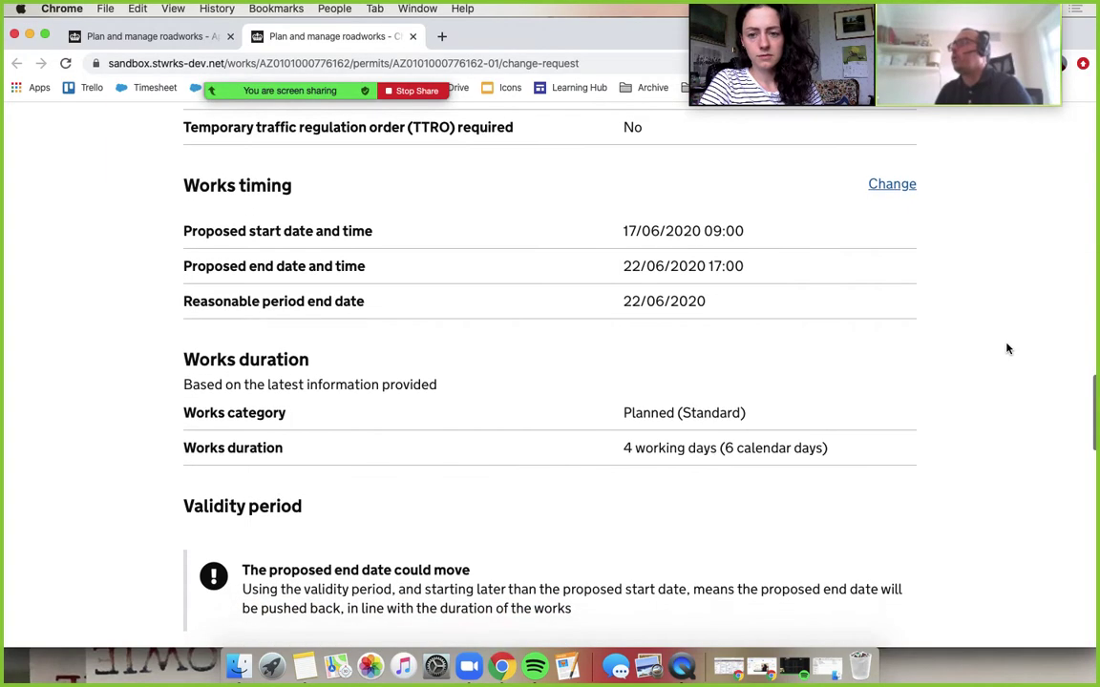
- Change the works start date to 18 June 2020 and end date to 23 June 2020
left_click(897, 191)
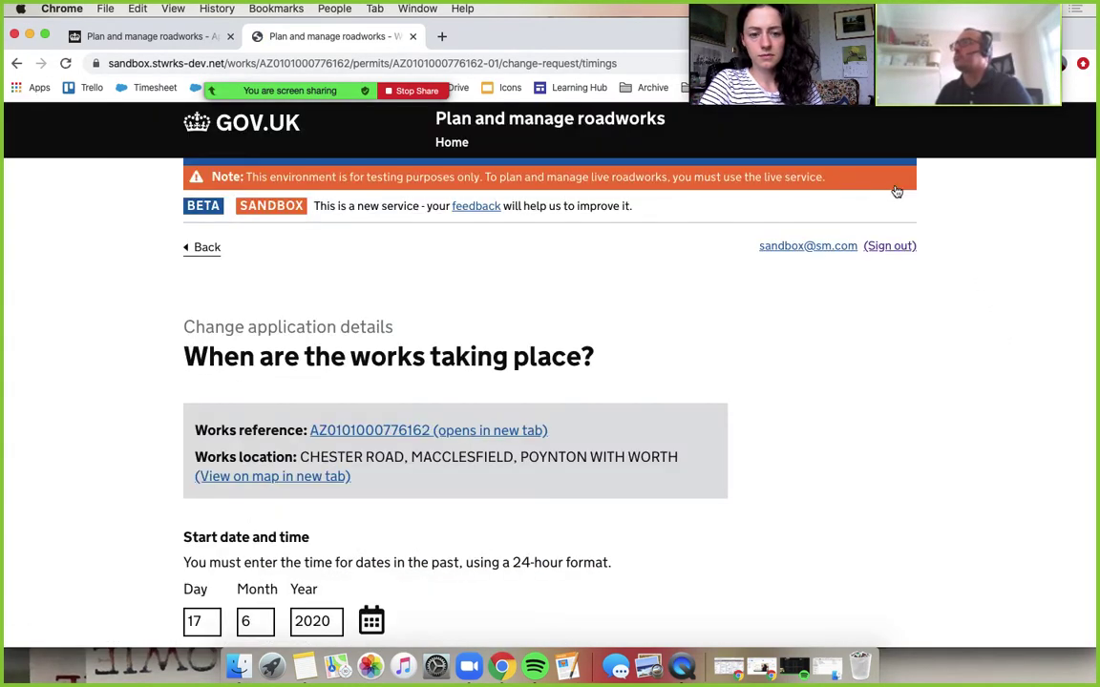
scroll(169, 465, "down", 5)
scroll(169, 465, "down", 1)
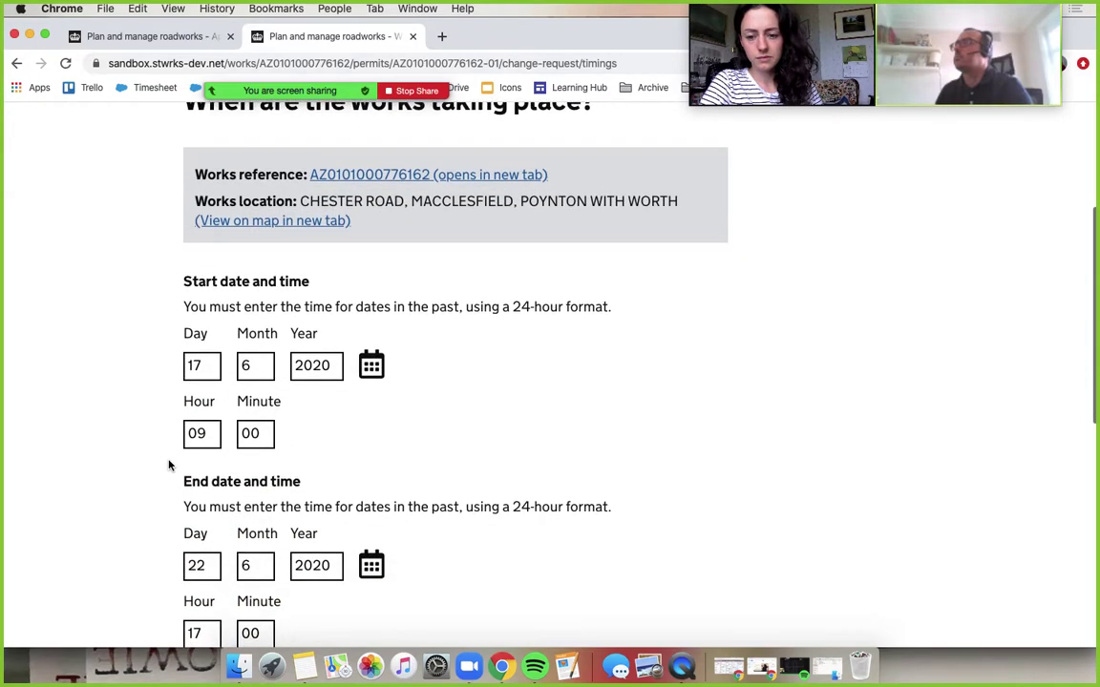
scroll(169, 465, "down", 1)
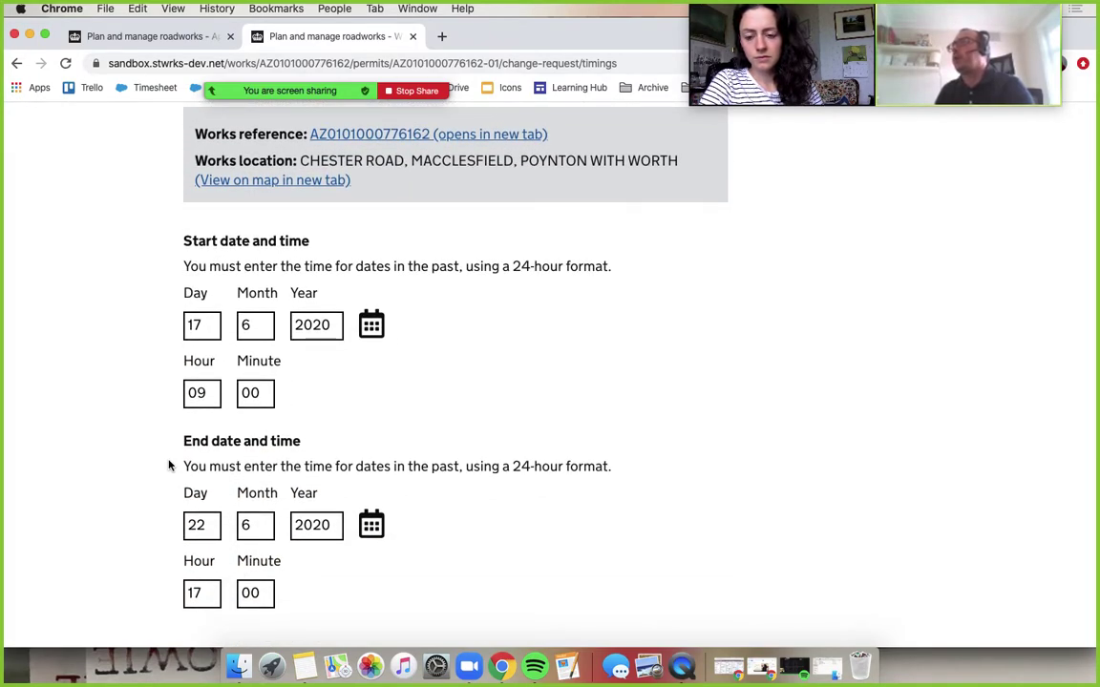
scroll(169, 465, "down", 1)
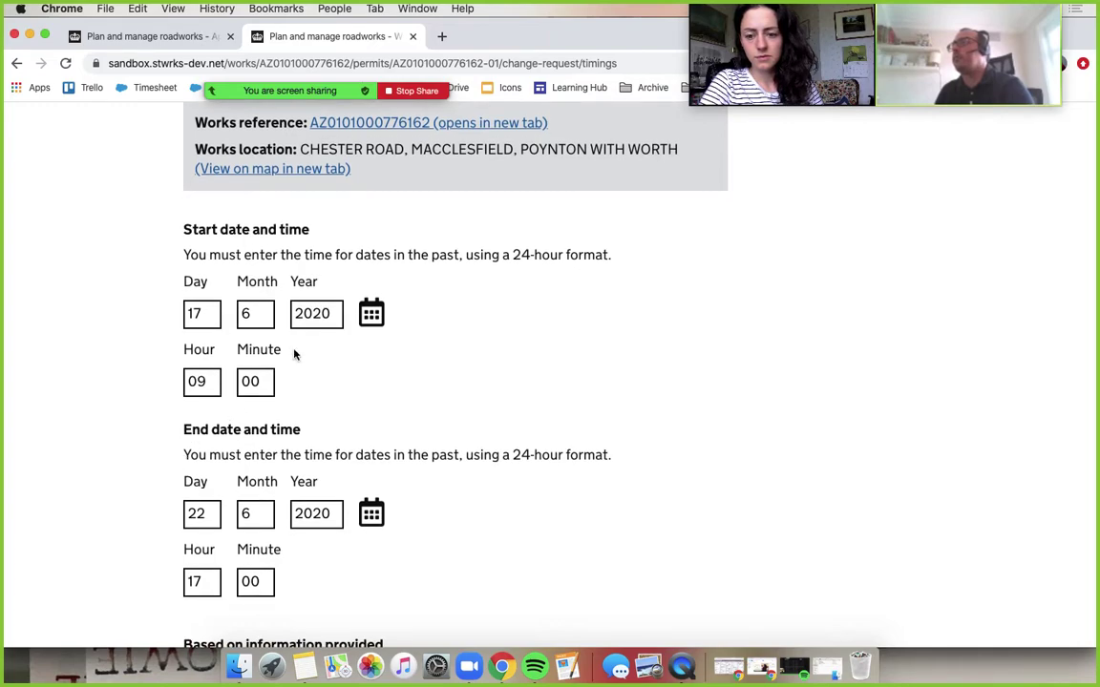
left_click(371, 313)
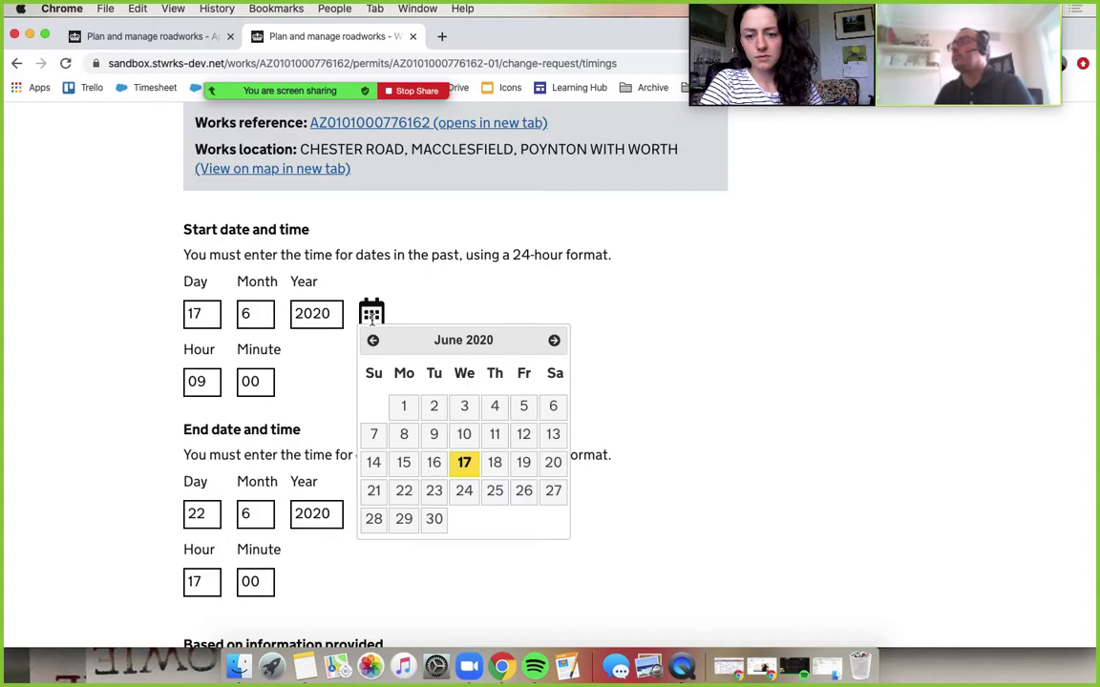
left_click(494, 463)
left_click(371, 516)
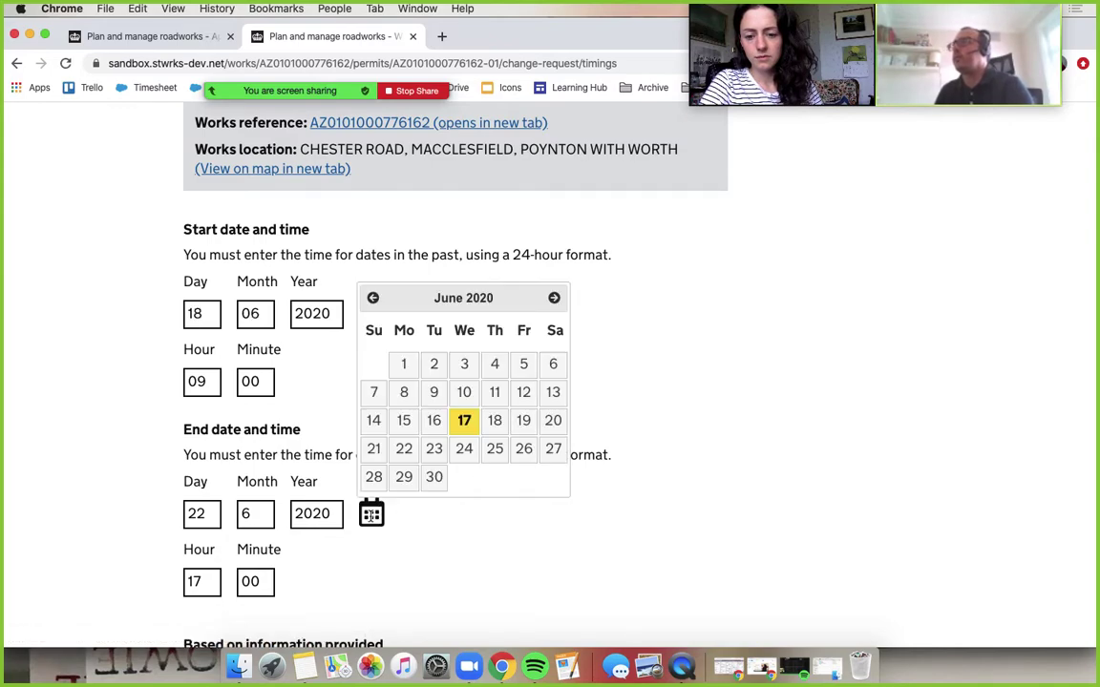
left_click(434, 456)
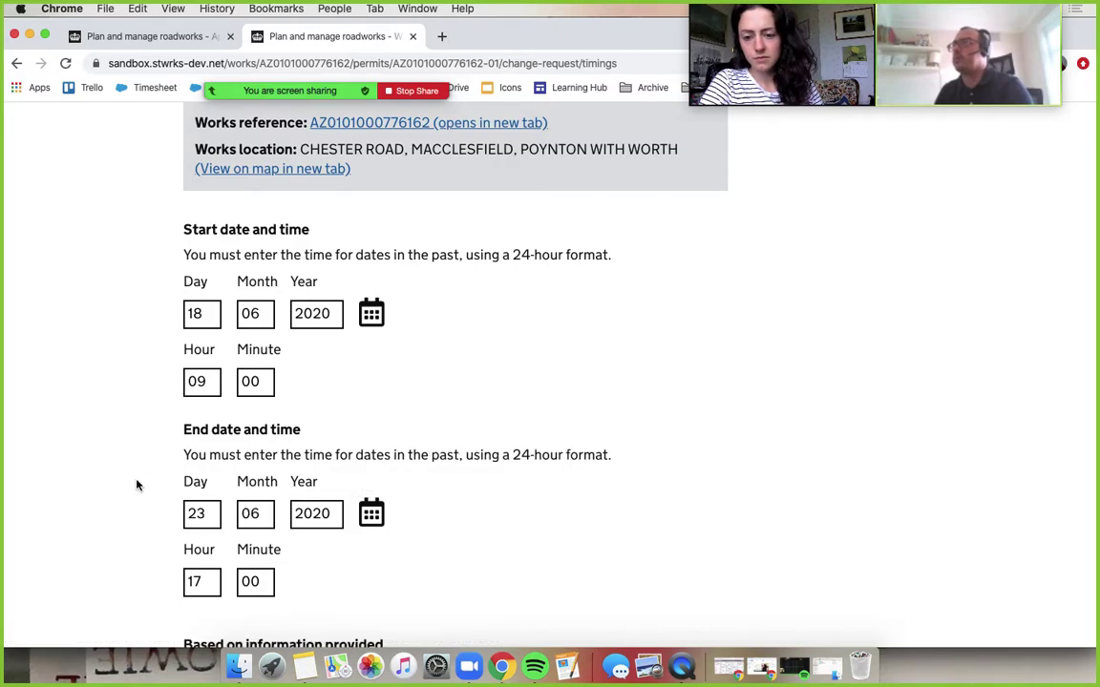
- Save the new works timings and keep the early-start answer as No
scroll(137, 486, "down", 3)
scroll(137, 486, "down", 1)
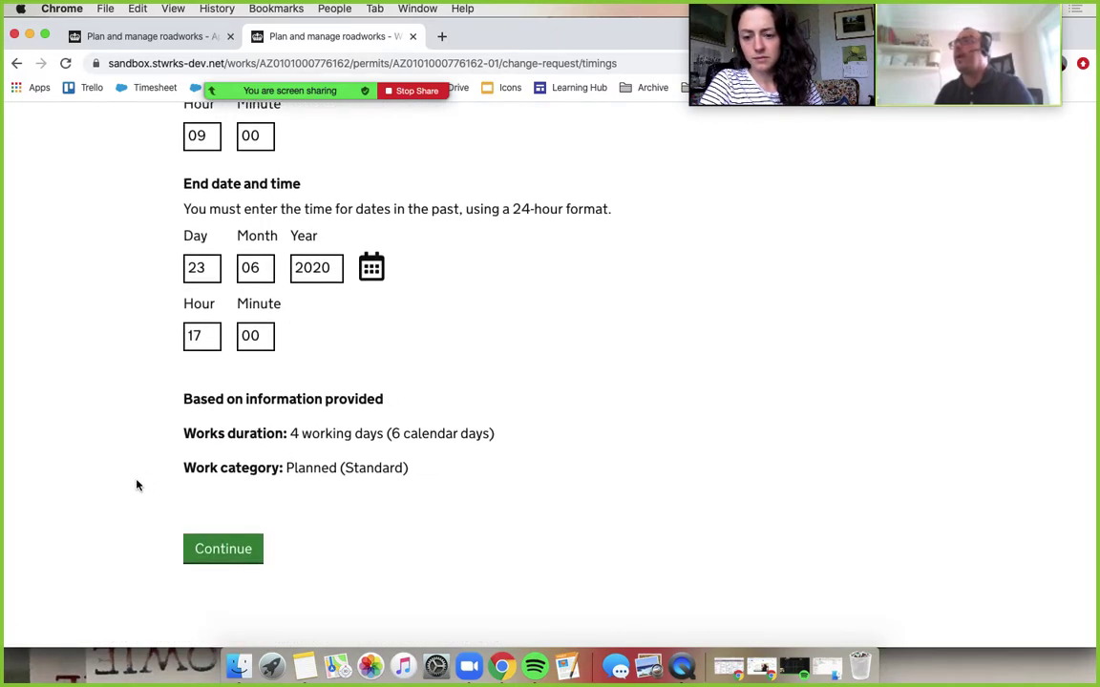
left_click(233, 550)
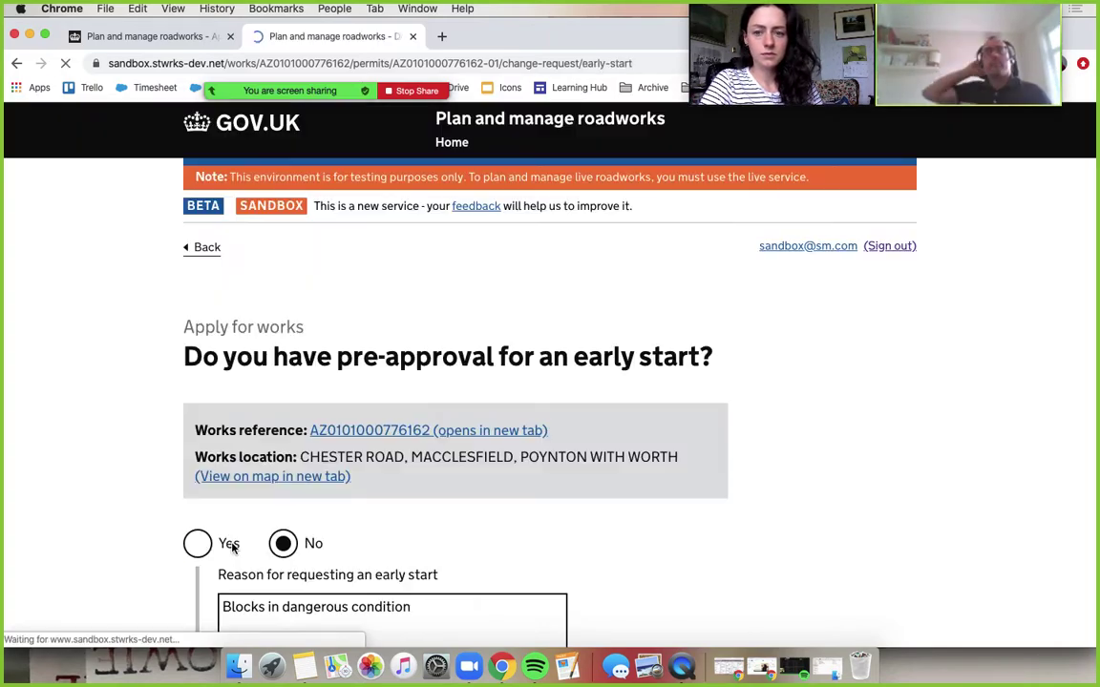
scroll(96, 566, "down", 3)
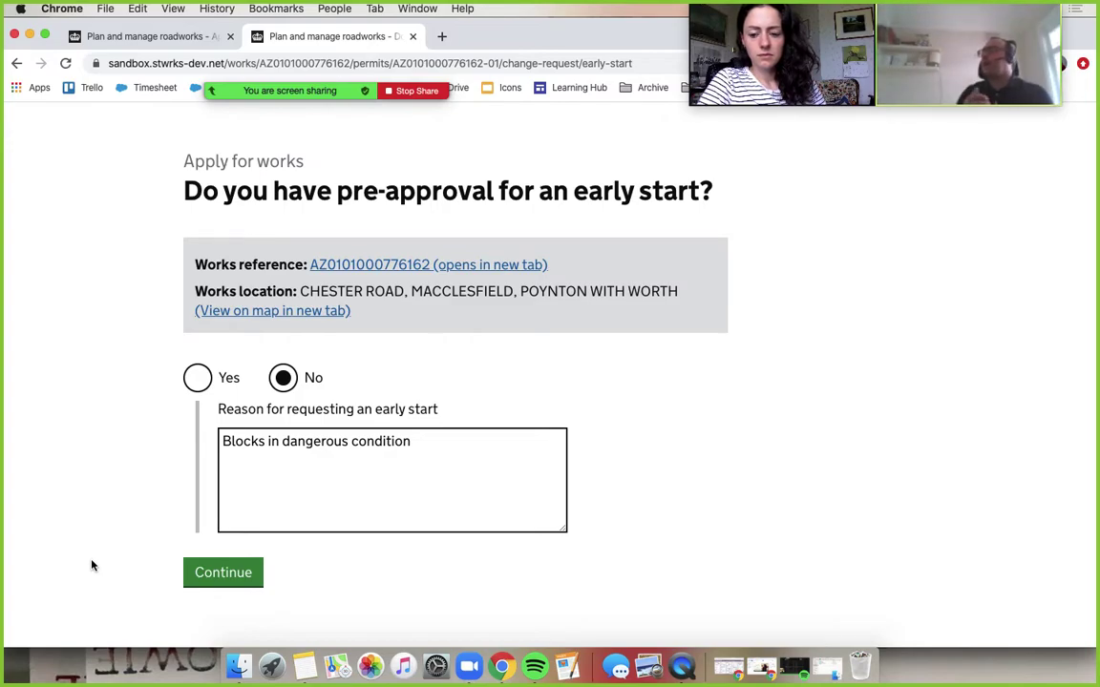
left_click(249, 577)
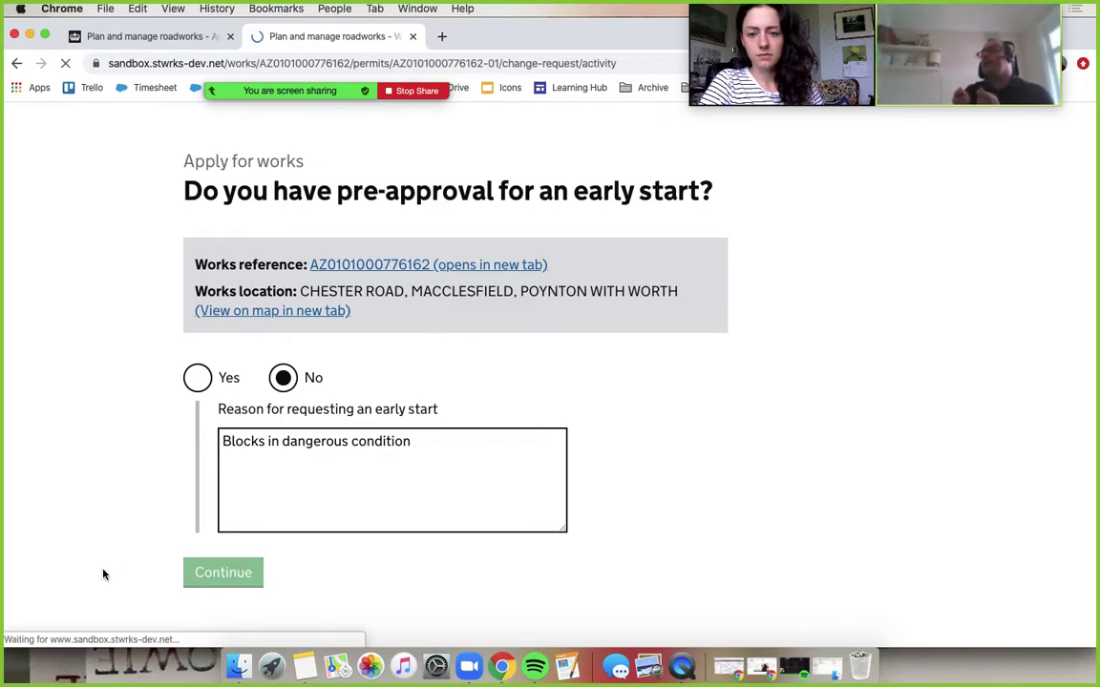
- Leave the works activity answers unchanged
scroll(83, 577, "down", 2)
scroll(83, 577, "down", 2)
scroll(83, 576, "down", 1)
scroll(83, 577, "down", 3)
scroll(83, 577, "down", 2)
scroll(83, 576, "down", 4)
scroll(83, 577, "down", 1)
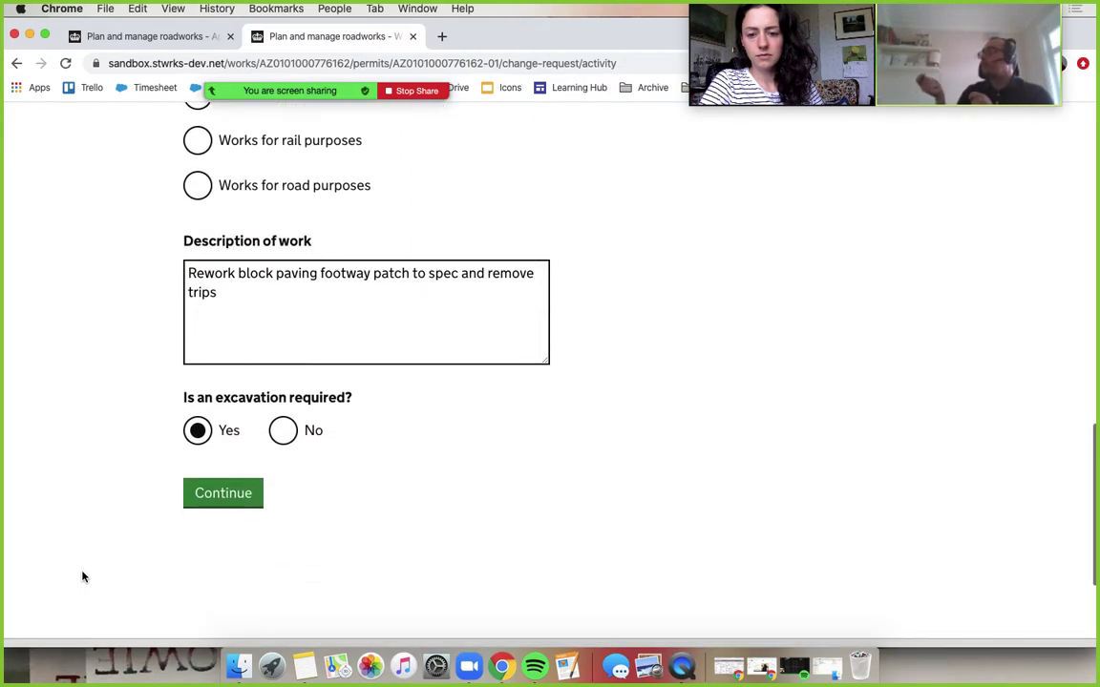
left_click(247, 496)
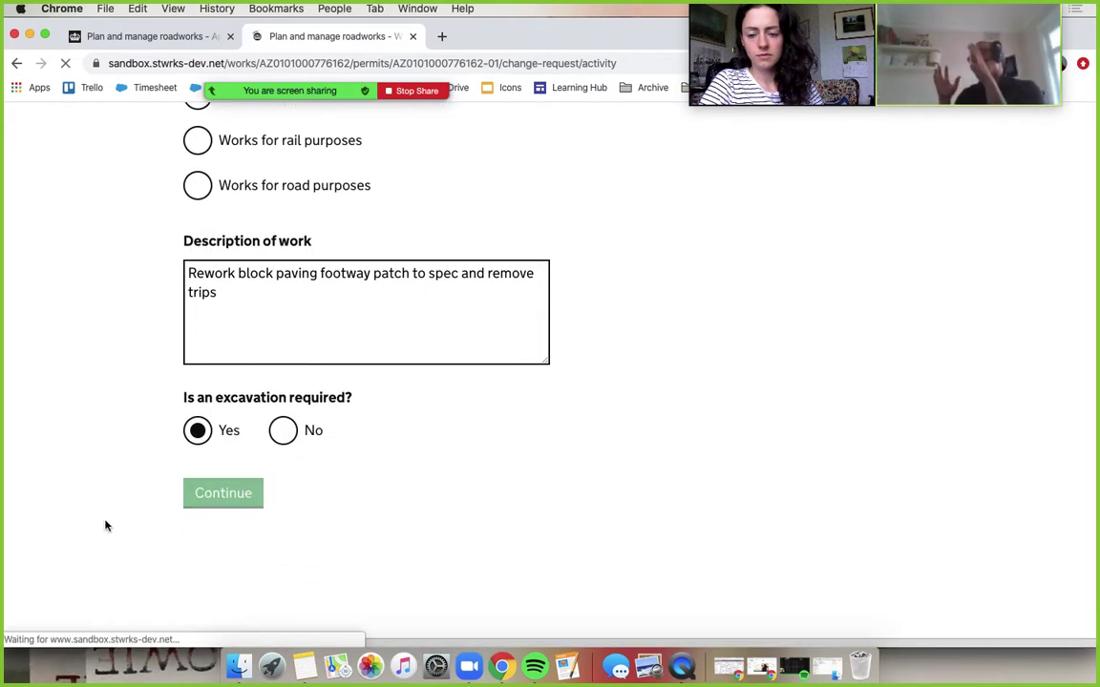
- Leave the traffic control answers unchanged
scroll(103, 526, "down", 3)
scroll(103, 527, "down", 6)
scroll(103, 526, "down", 4)
scroll(104, 526, "down", 4)
scroll(101, 524, "down", 3)
scroll(101, 525, "down", 4)
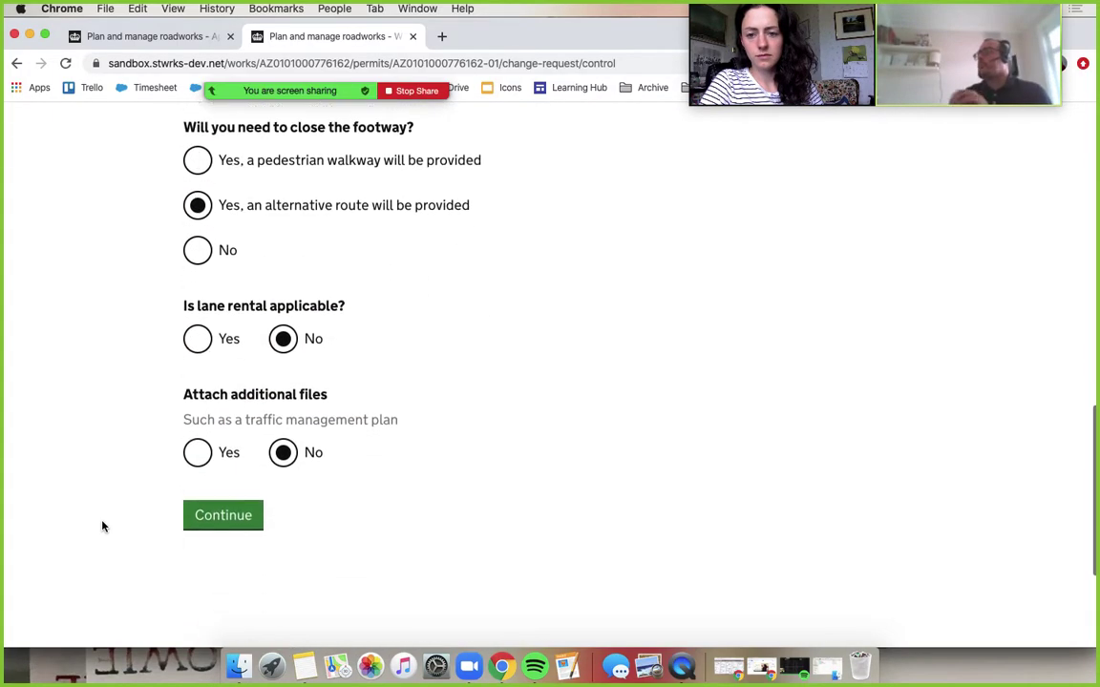
scroll(101, 524, "down", 1)
left_click(225, 493)
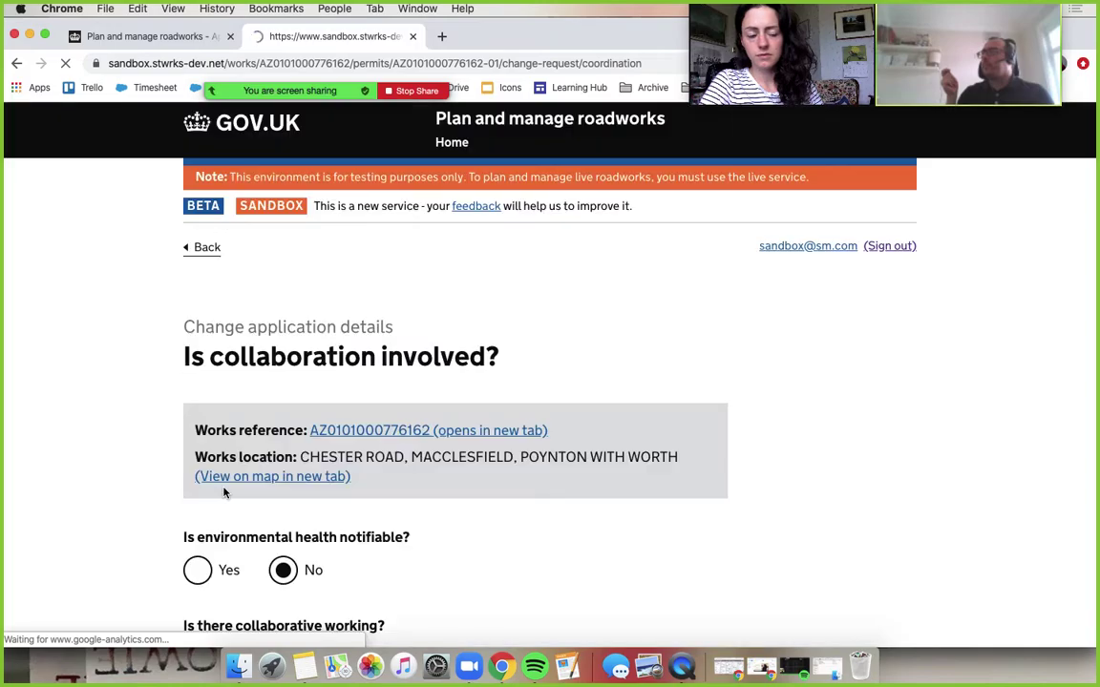
- Keep the collaboration and applicable conditions answers as they are
scroll(105, 504, "down", 5)
scroll(103, 503, "down", 1)
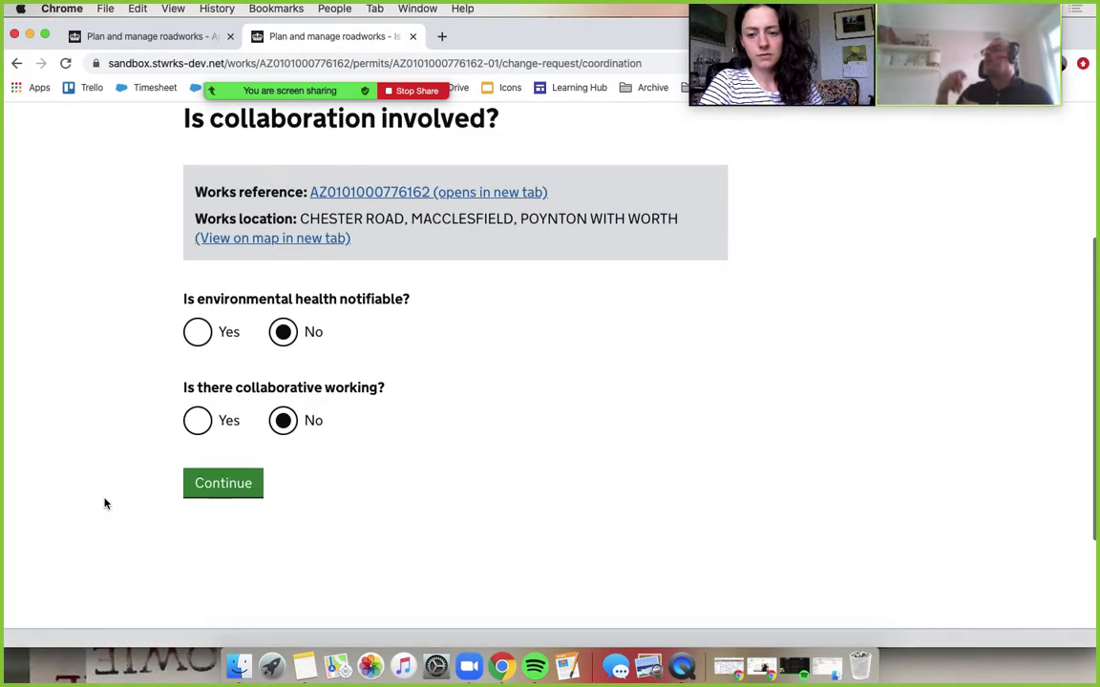
left_click(228, 491)
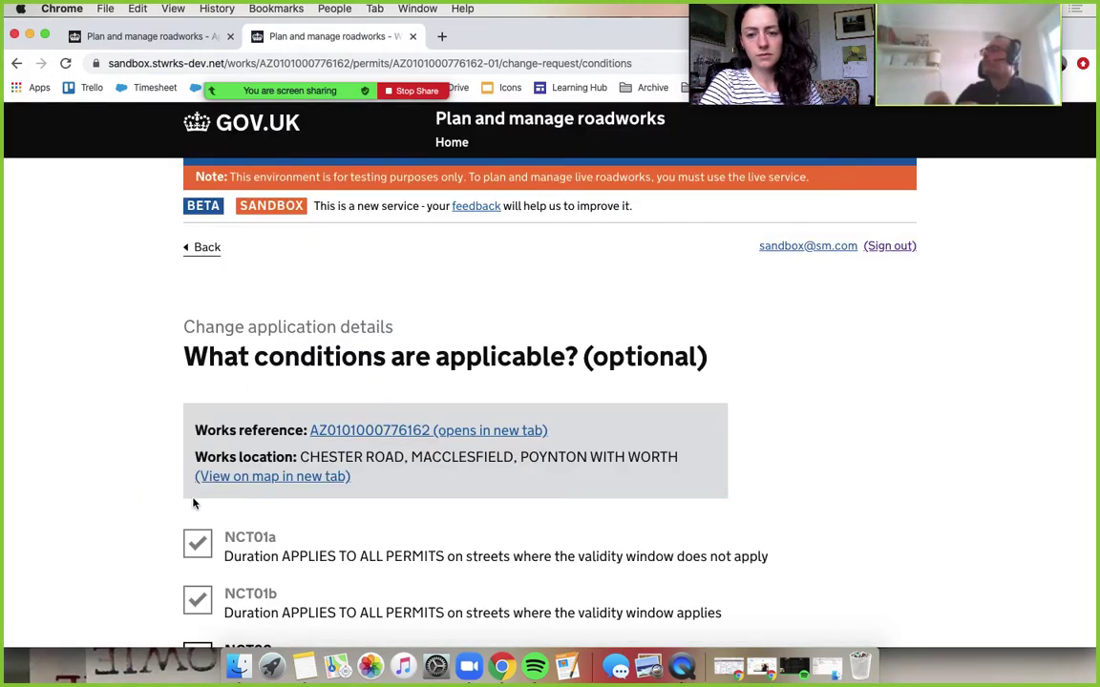
scroll(99, 536, "down", 3)
scroll(99, 537, "down", 5)
scroll(100, 535, "down", 12)
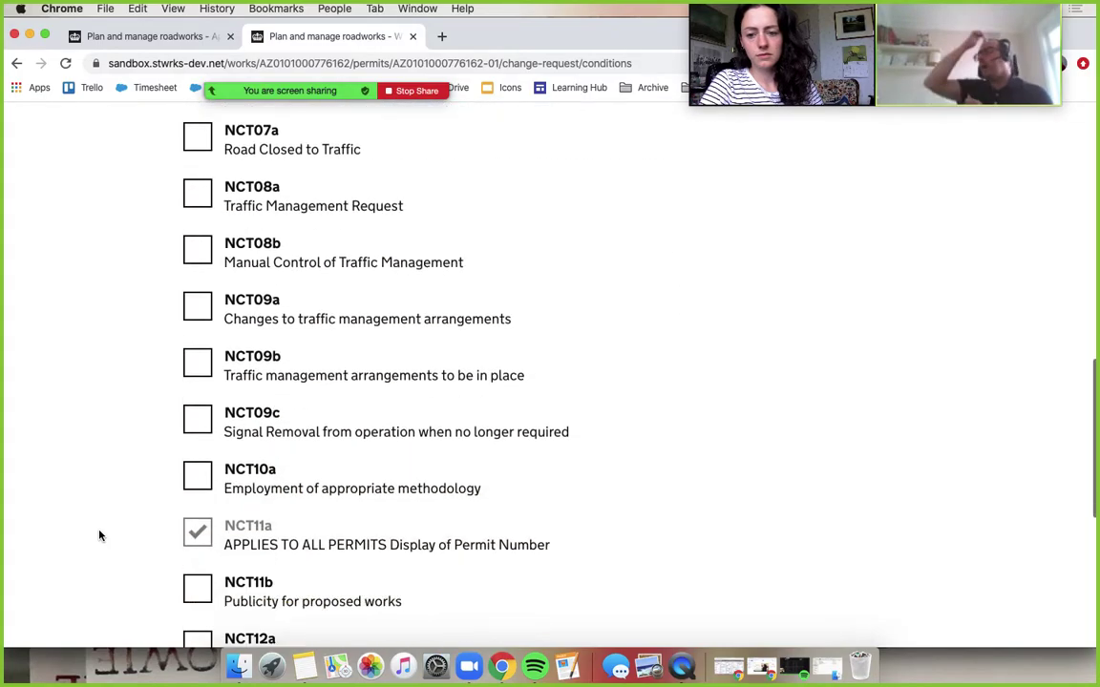
scroll(99, 535, "down", 6)
left_click(235, 491)
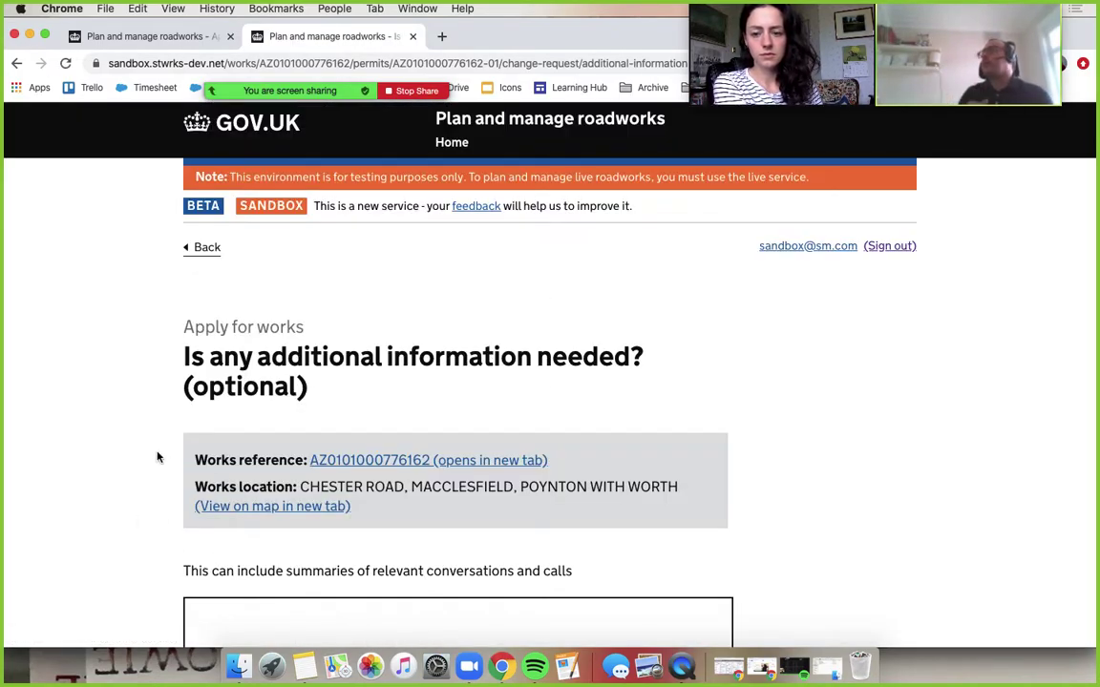
- Pass the additional information page without adding anything
scroll(143, 451, "down", 5)
scroll(130, 447, "down", 4)
scroll(130, 447, "up", 3)
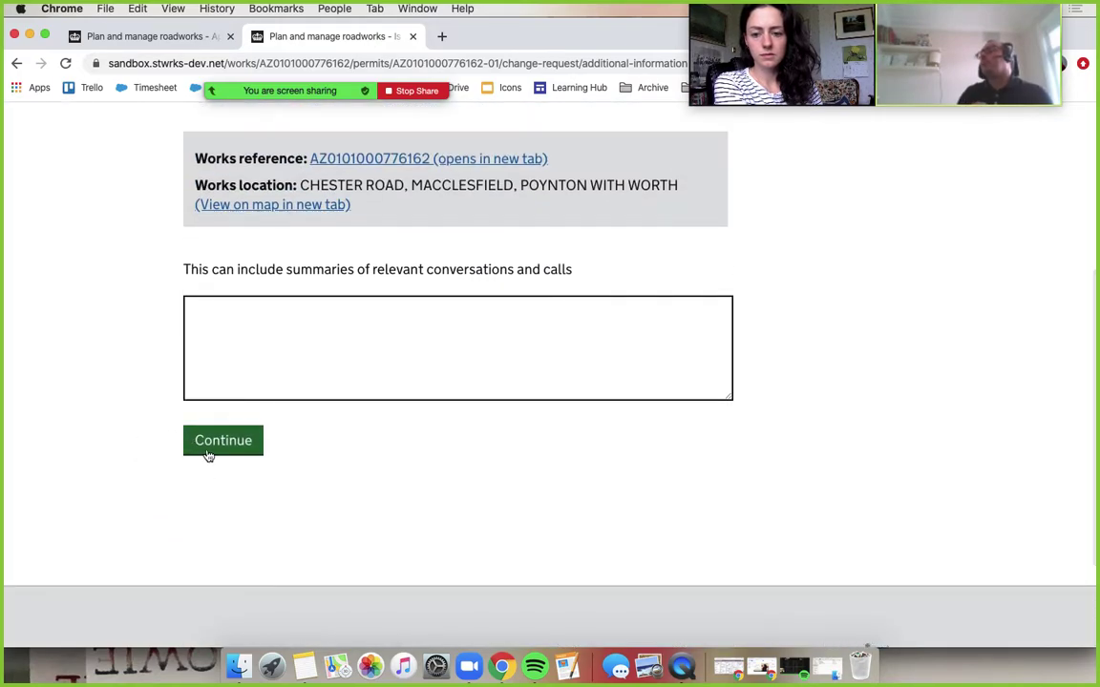
left_click(209, 455)
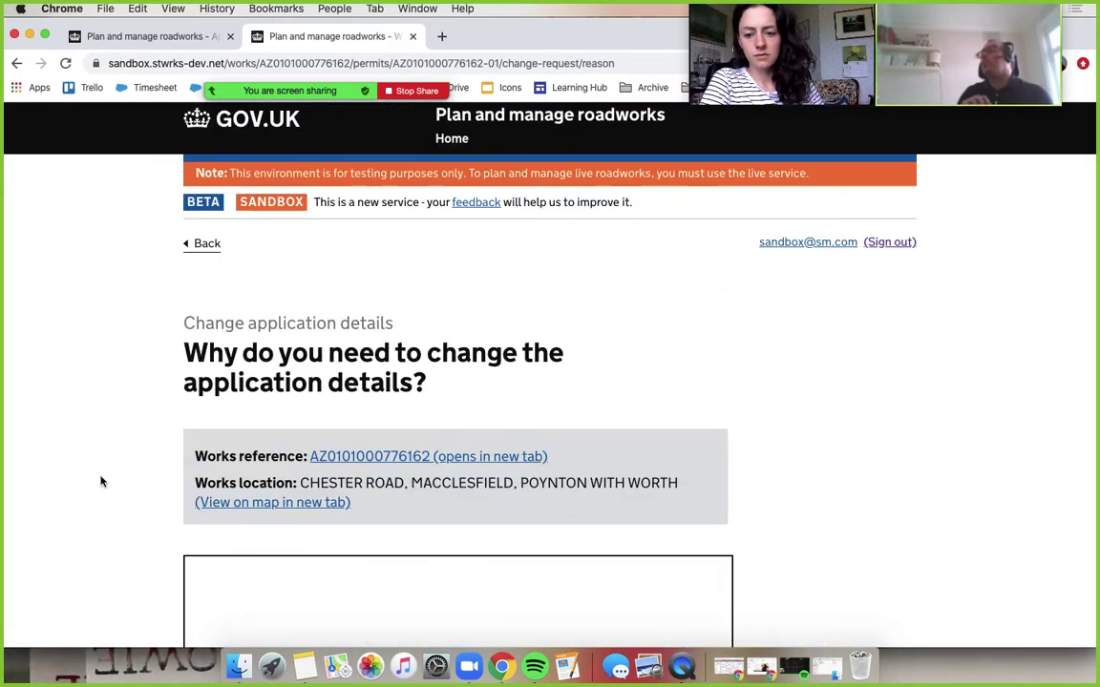
- Give 'Fancied a change of date' as the change reason and continue to the review
scroll(102, 482, "down", 3)
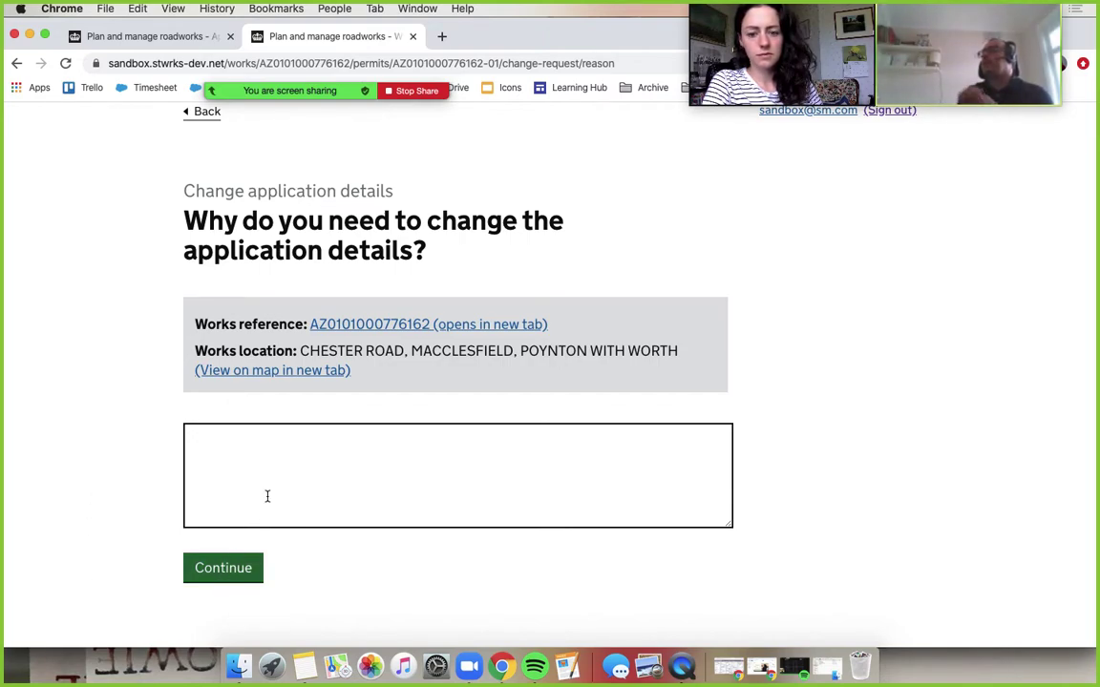
left_click(285, 466)
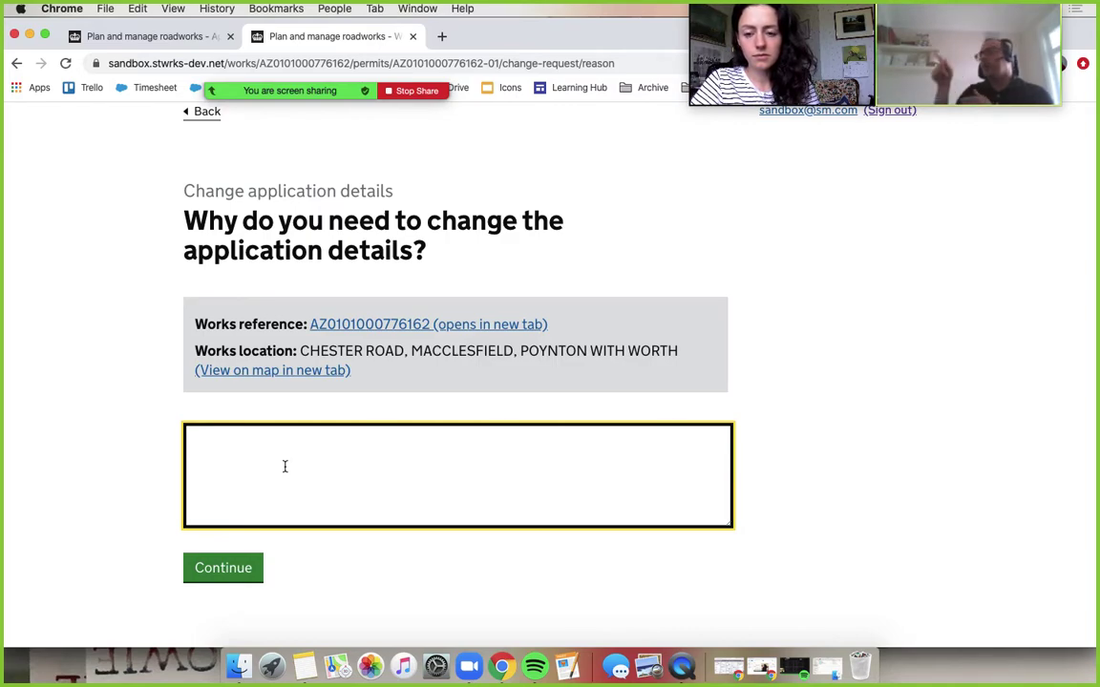
type("Fancied")
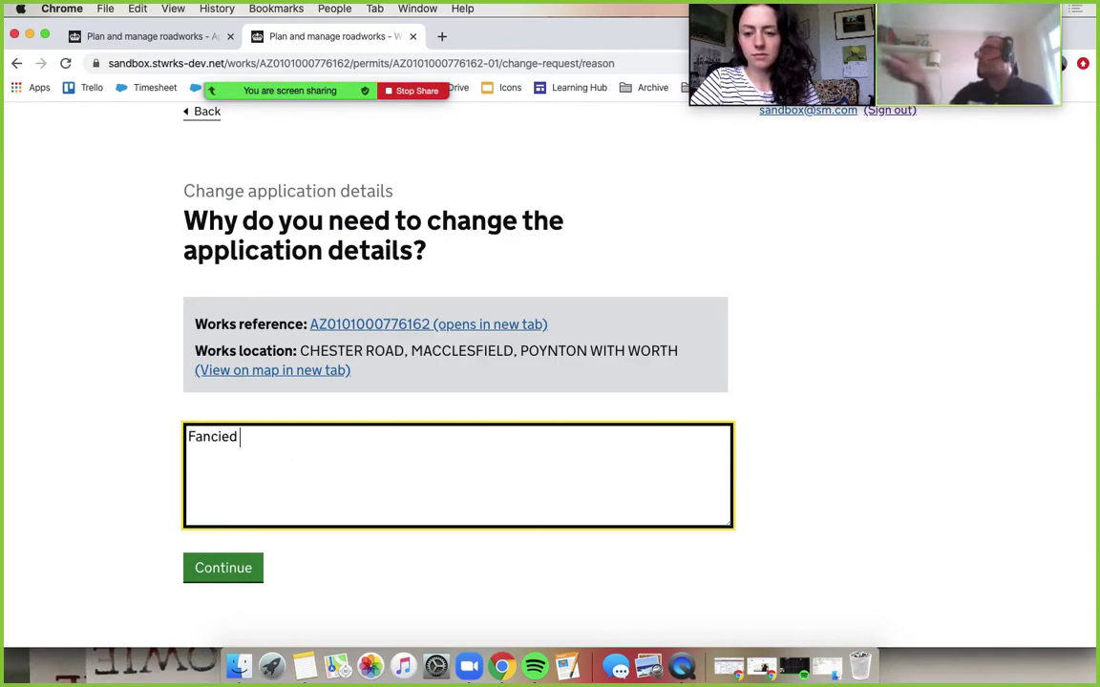
type(" a change of date")
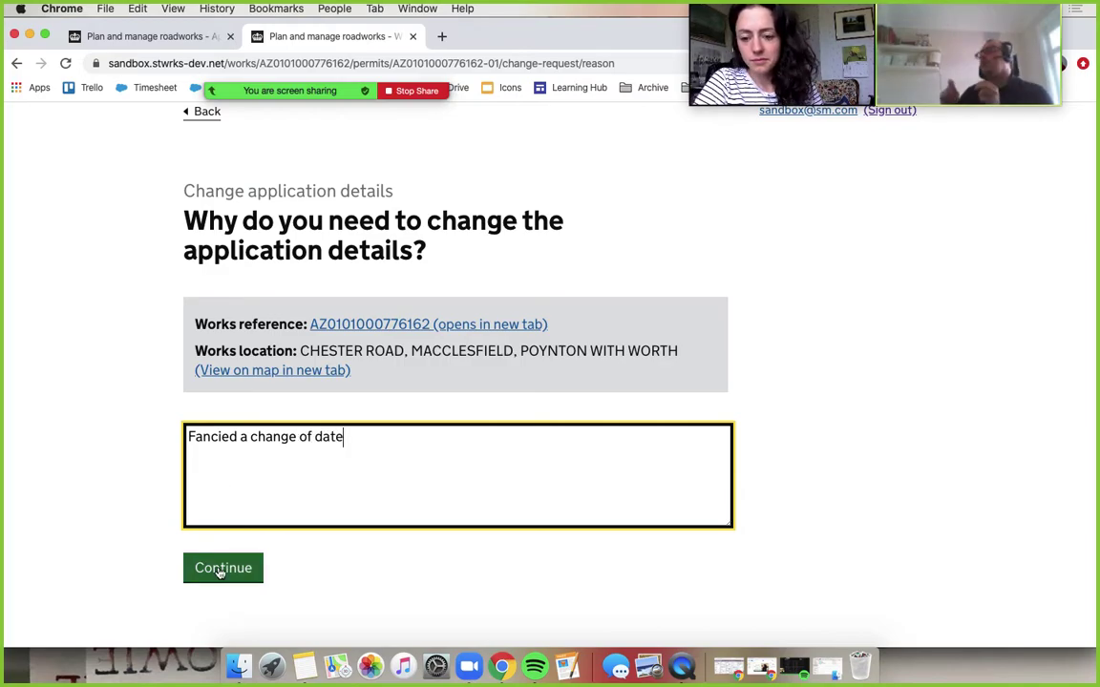
left_click(219, 567)
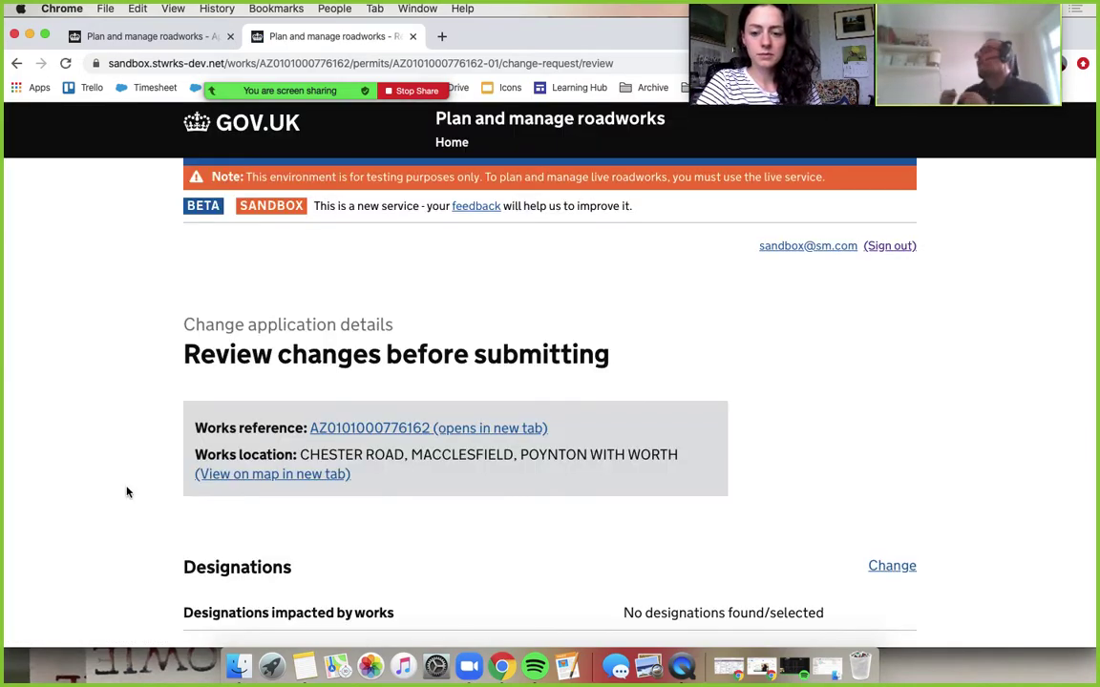
scroll(127, 491, "down", 1)
scroll(127, 491, "down", 1)
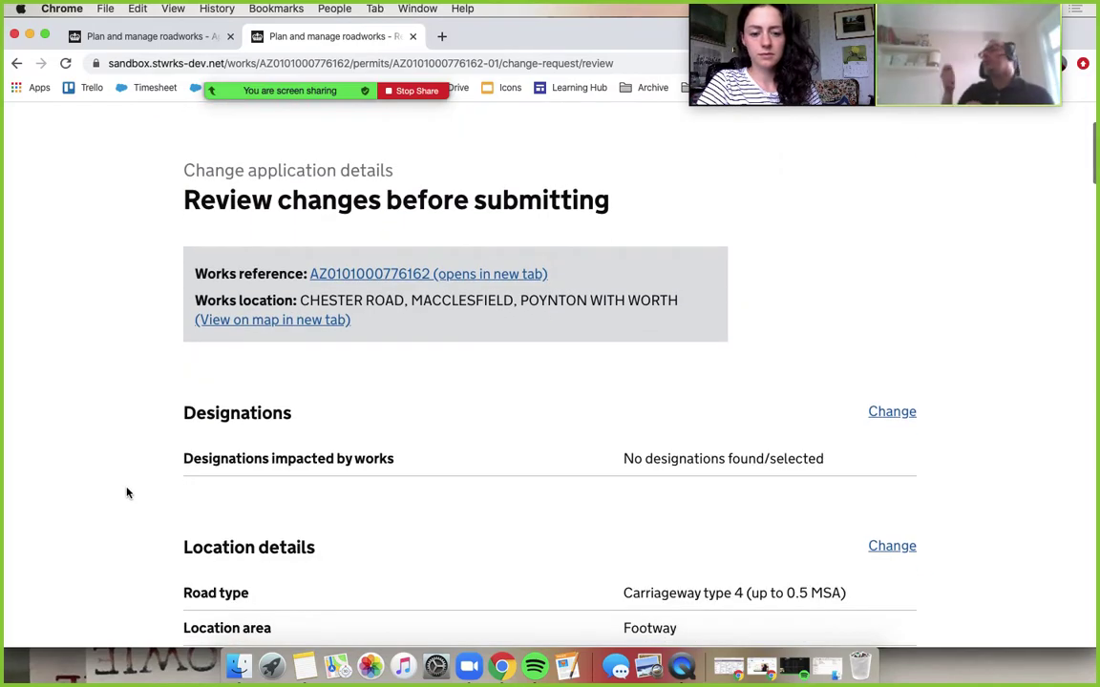
scroll(127, 493, "down", 3)
scroll(127, 493, "down", 2)
scroll(127, 492, "down", 2)
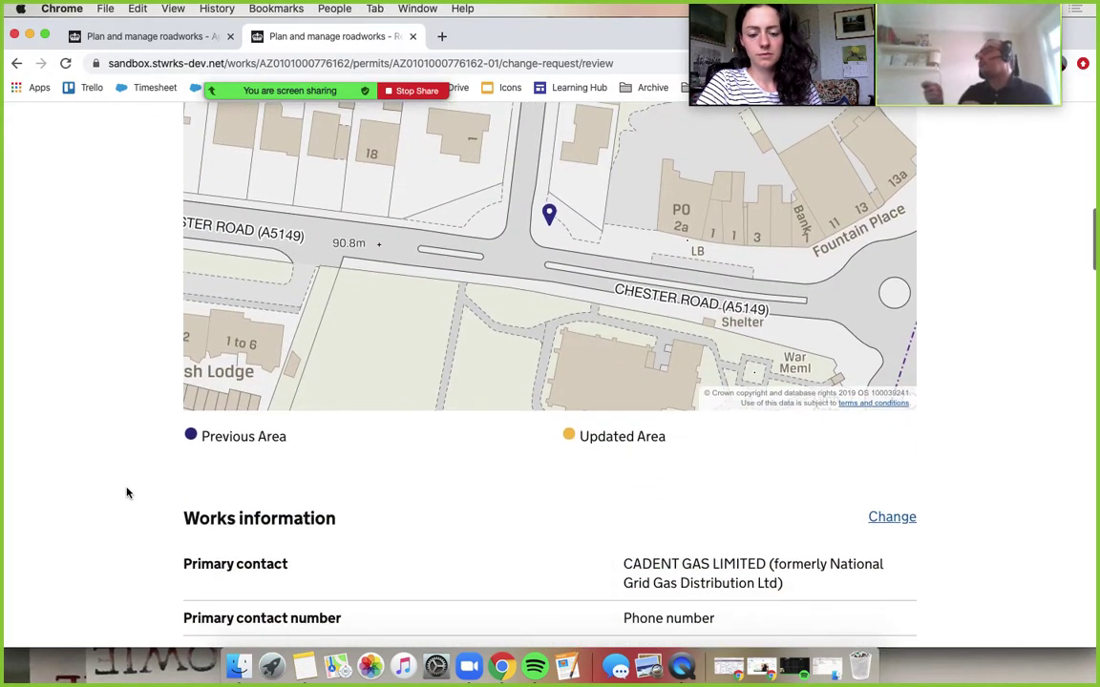
scroll(127, 493, "down", 2)
scroll(127, 492, "down", 1)
scroll(127, 493, "down", 2)
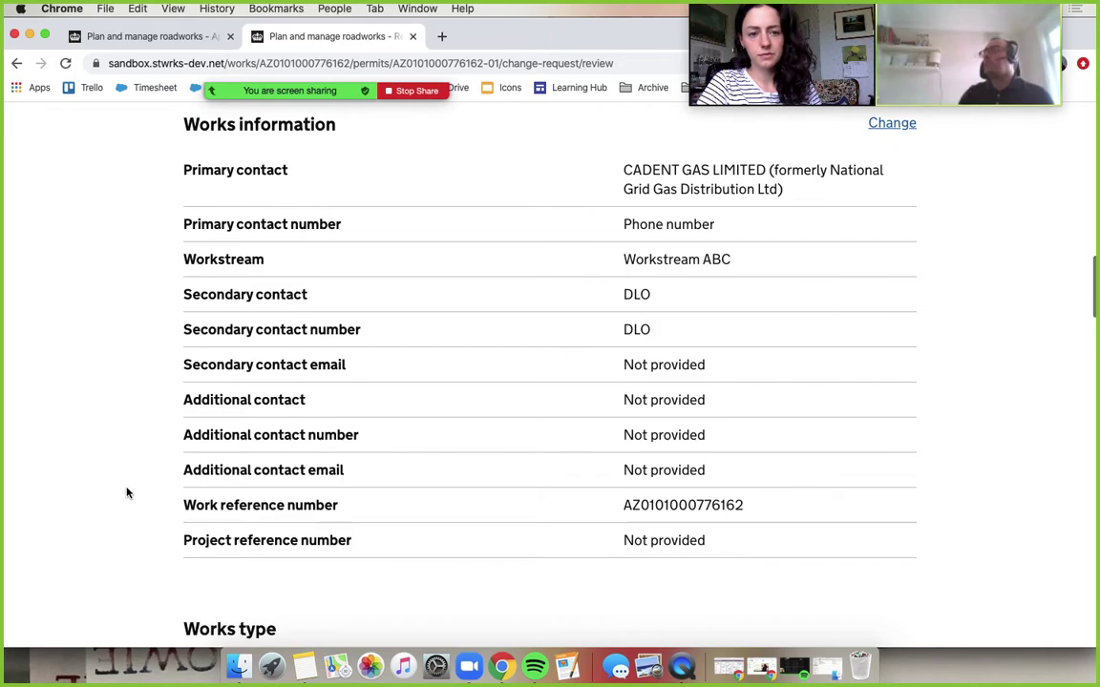
scroll(127, 493, "down", 2)
scroll(127, 493, "down", 1)
scroll(127, 493, "down", 2)
scroll(127, 493, "down", 2)
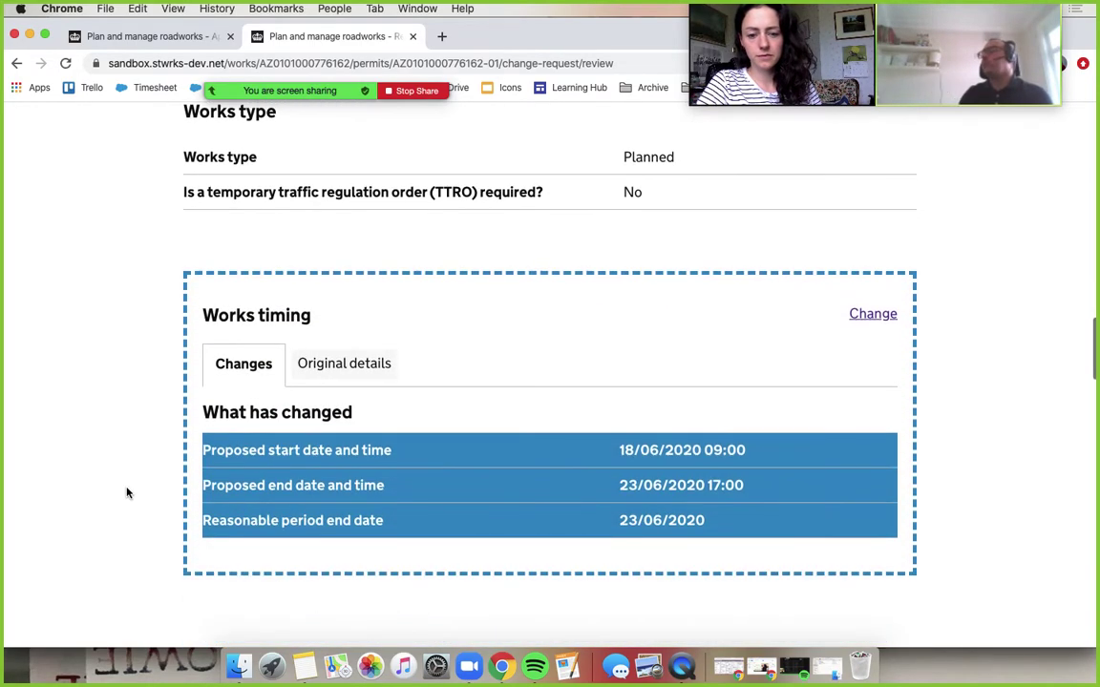
scroll(127, 492, "down", 1)
scroll(127, 493, "down", 1)
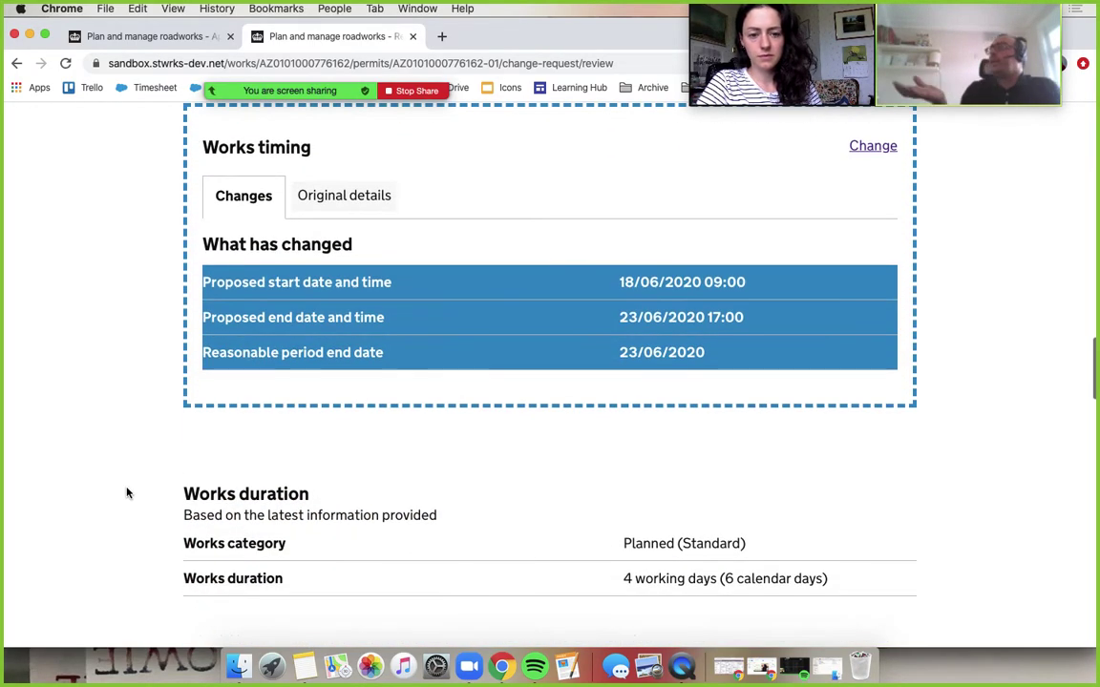
scroll(127, 493, "up", 1)
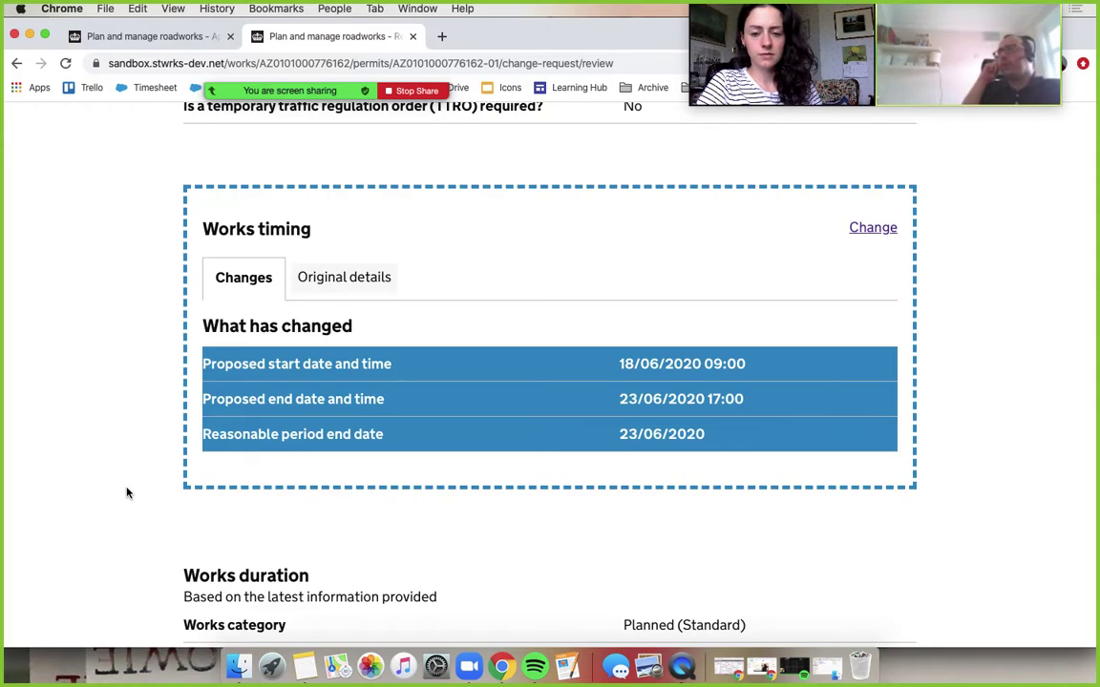
- Compare the original and changed works timing dates on the review page
left_click(342, 277)
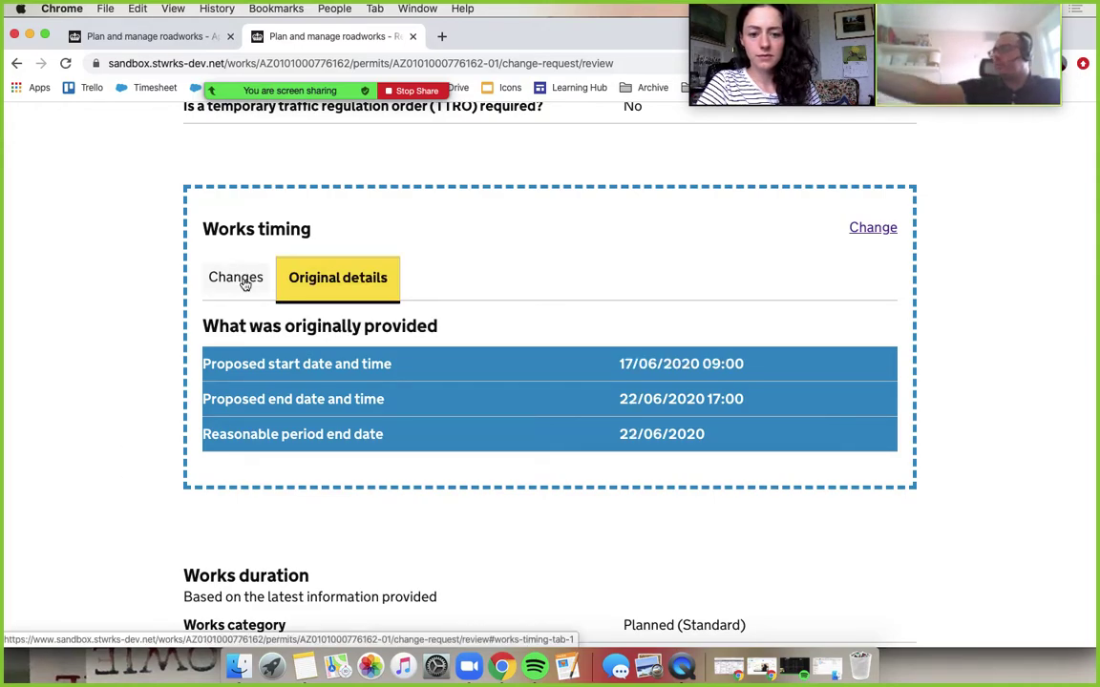
left_click(244, 280)
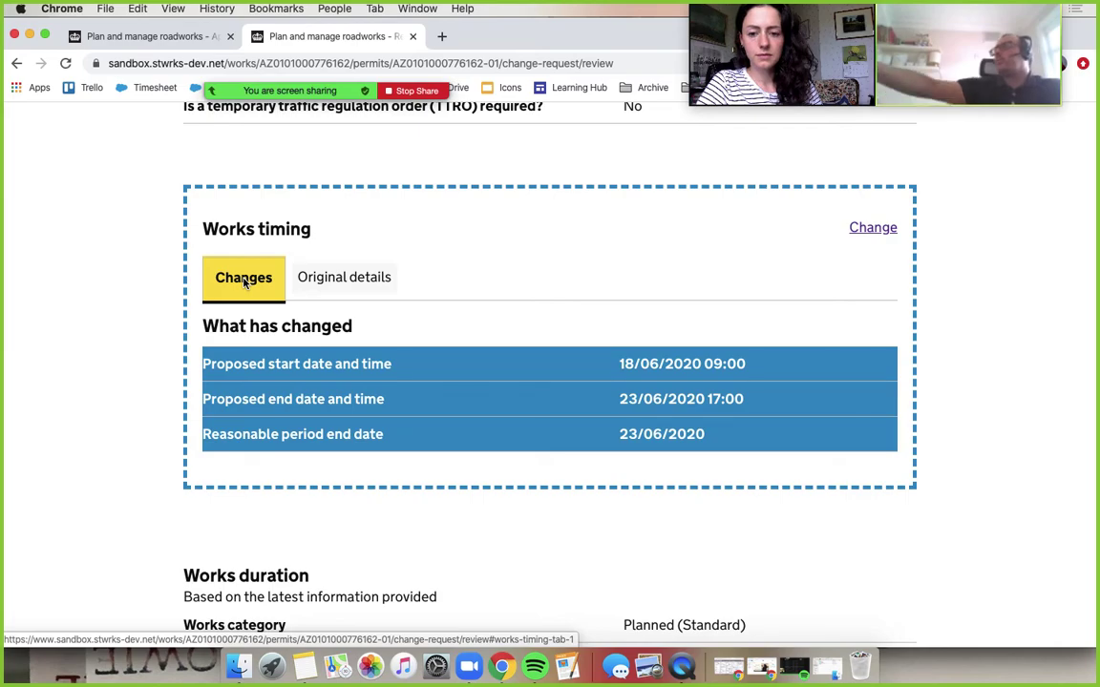
left_click(303, 275)
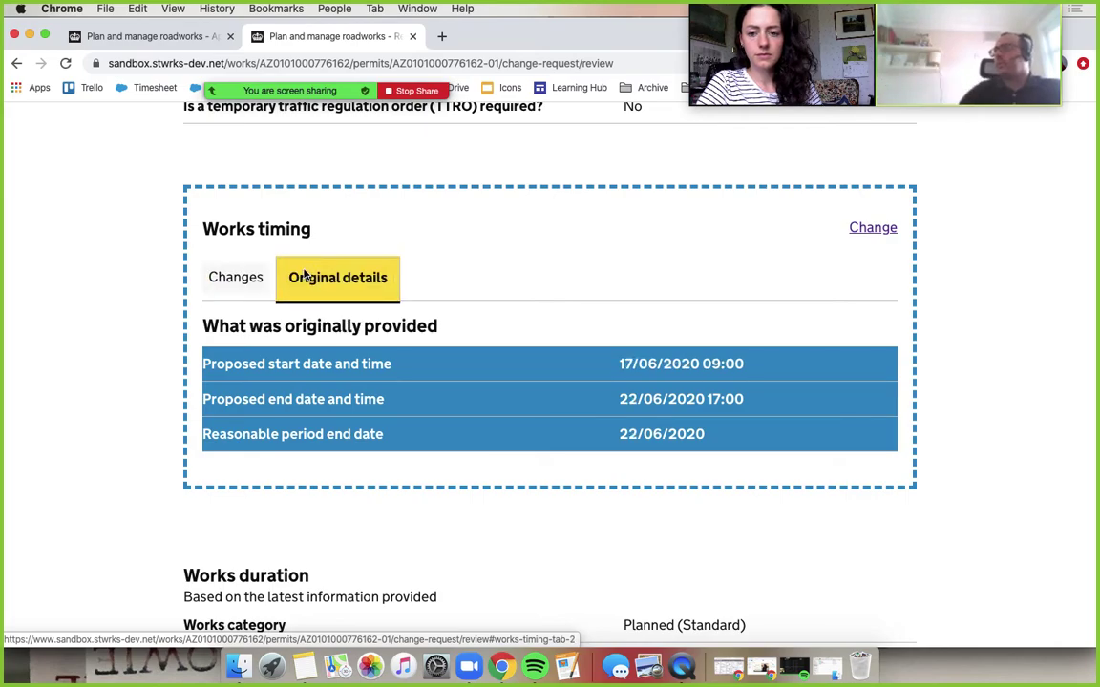
left_click(247, 279)
scroll(99, 402, "down", 2)
scroll(99, 402, "down", 2)
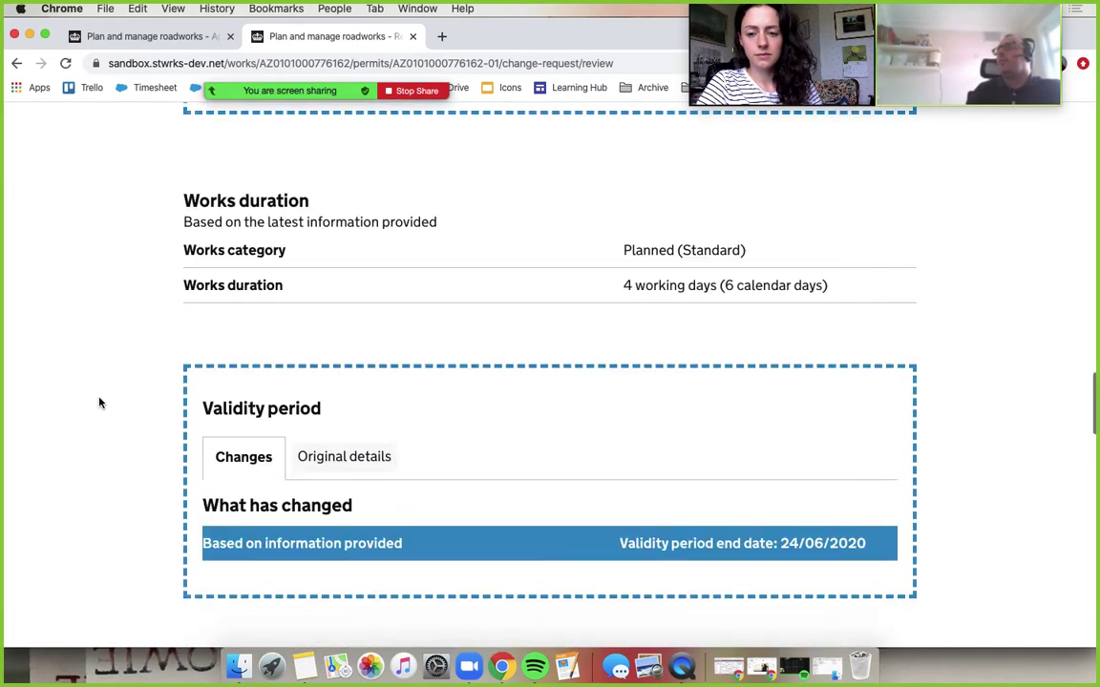
scroll(99, 402, "down", 2)
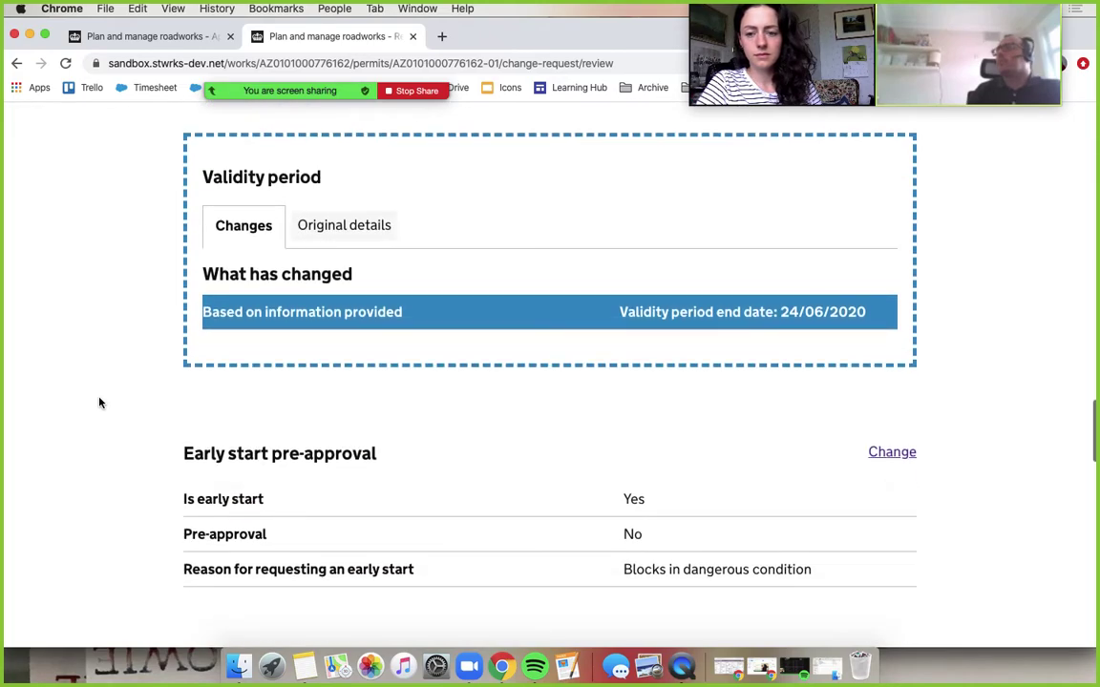
scroll(100, 402, "down", 1)
scroll(99, 402, "down", 1)
scroll(99, 402, "down", 2)
scroll(99, 402, "down", 2)
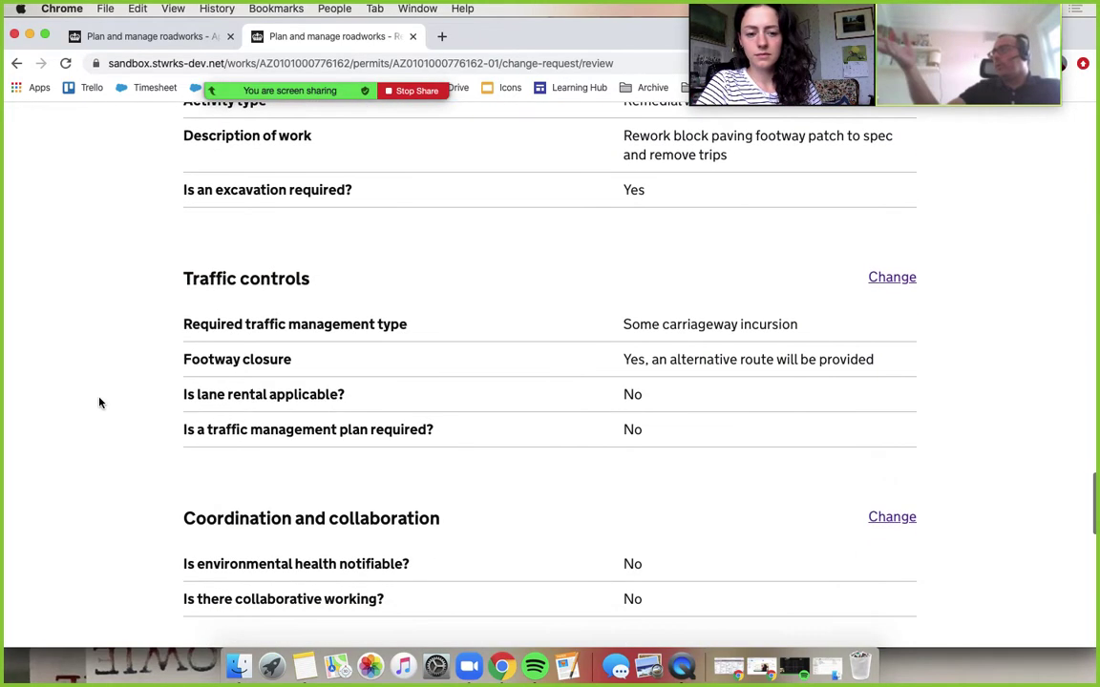
scroll(99, 402, "down", 2)
scroll(100, 402, "down", 2)
scroll(100, 402, "down", 1)
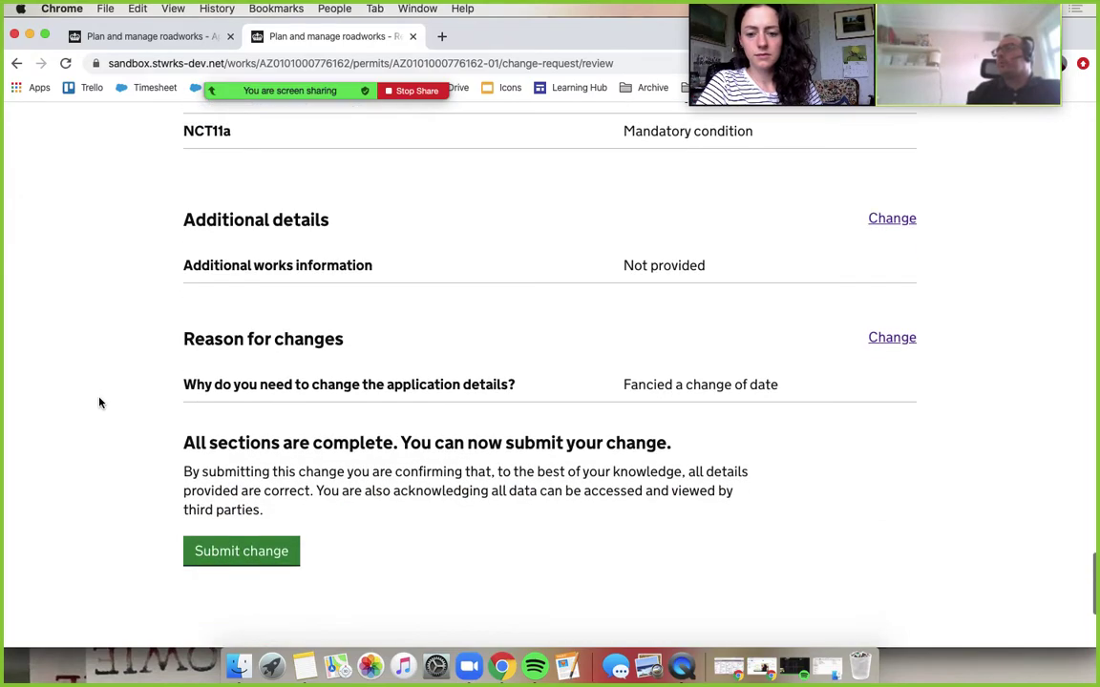
scroll(100, 403, "down", 2)
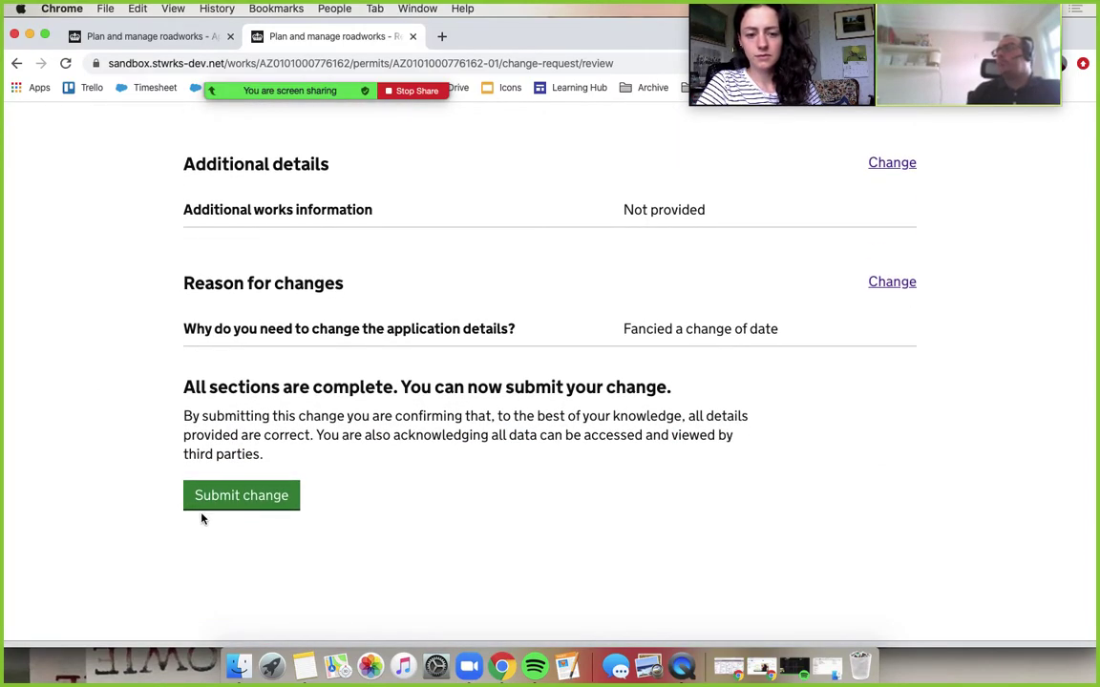
left_click(215, 488)
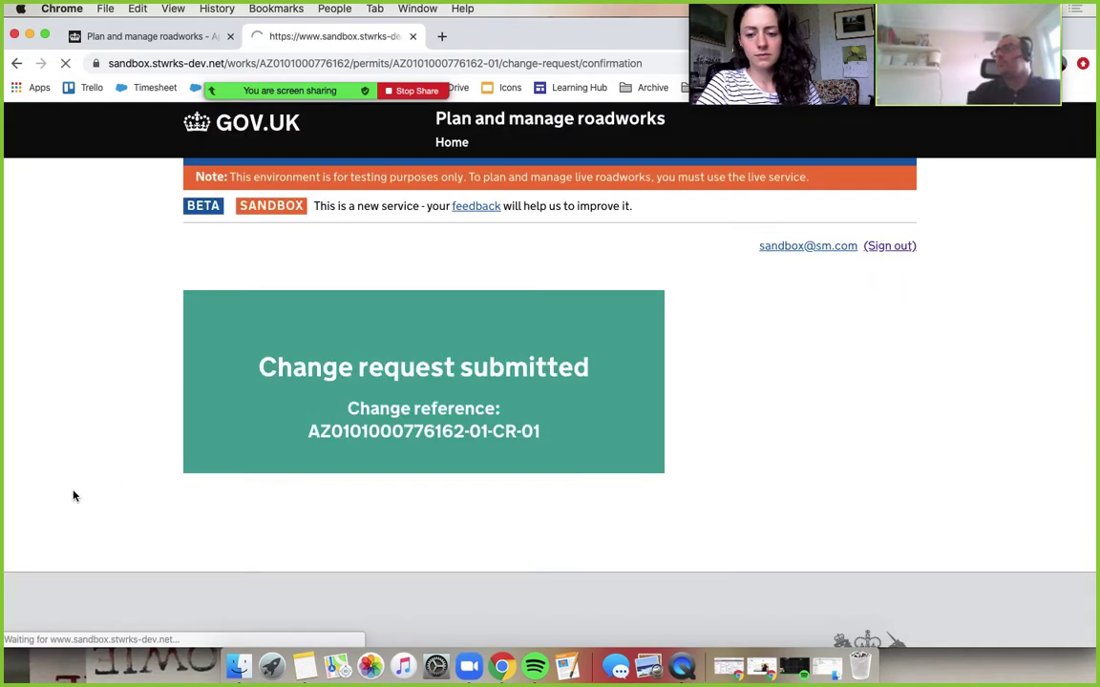